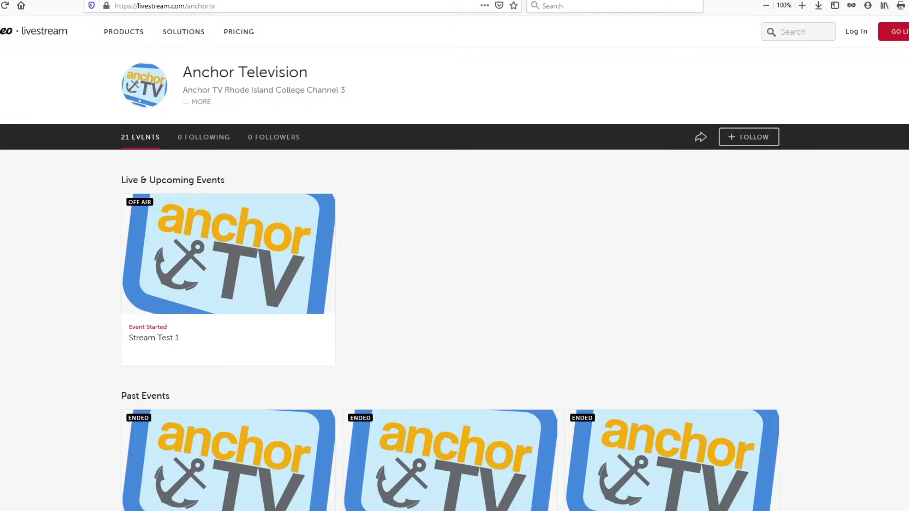
# - Log in to the Livestream account and start a new event titled "Test 2"
pyautogui.click(856, 33)
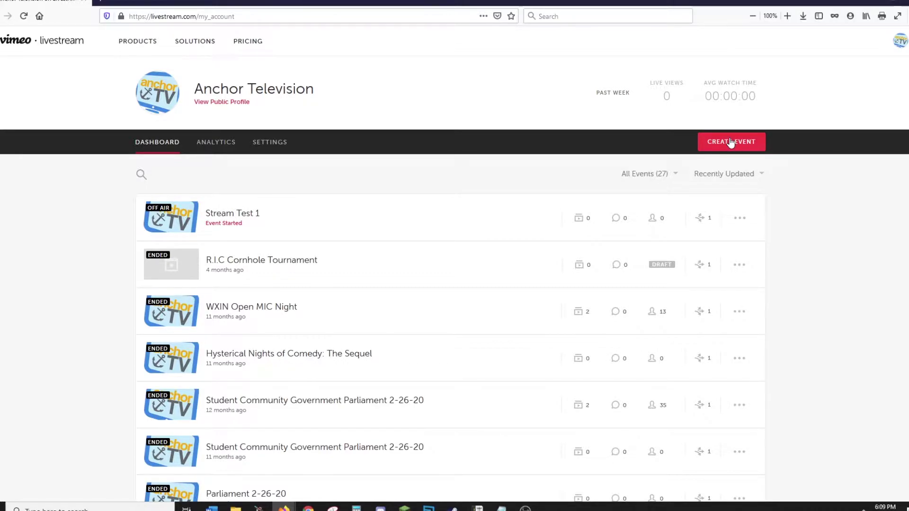
pyautogui.click(731, 143)
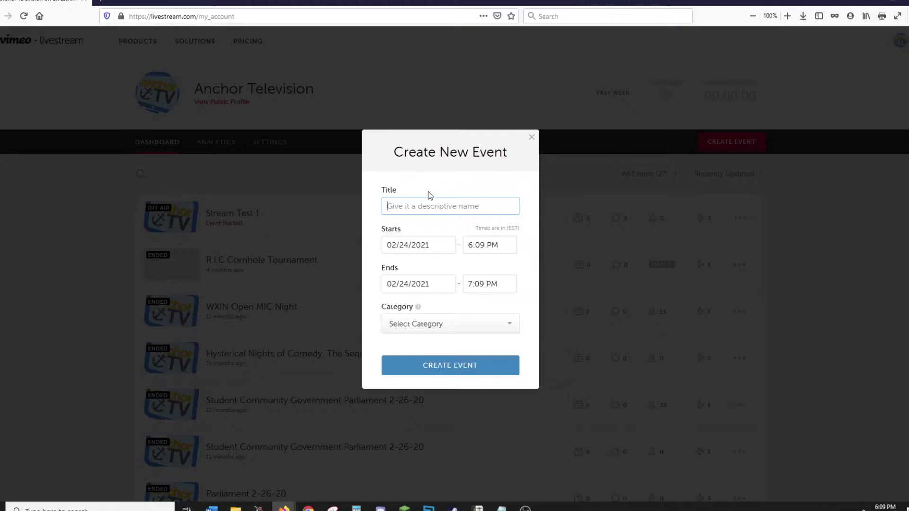
pyautogui.write('Test 2')
# - Set both the start date and the end date of the new event to 02/25/2021
pyautogui.click(432, 245)
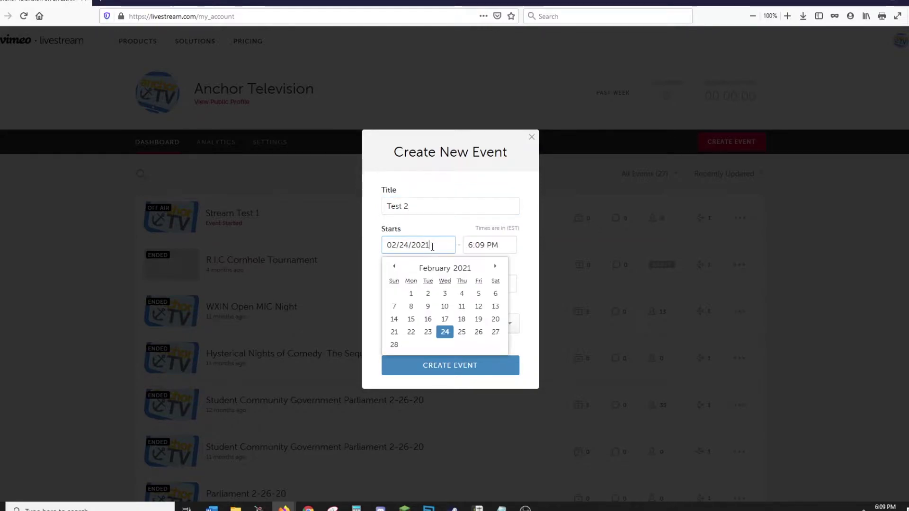
pyautogui.click(462, 332)
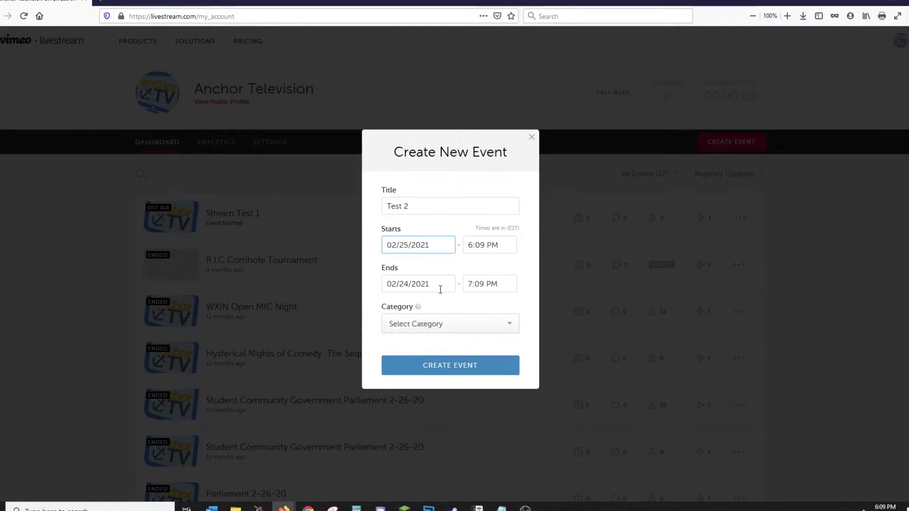
pyautogui.click(440, 289)
pyautogui.click(461, 372)
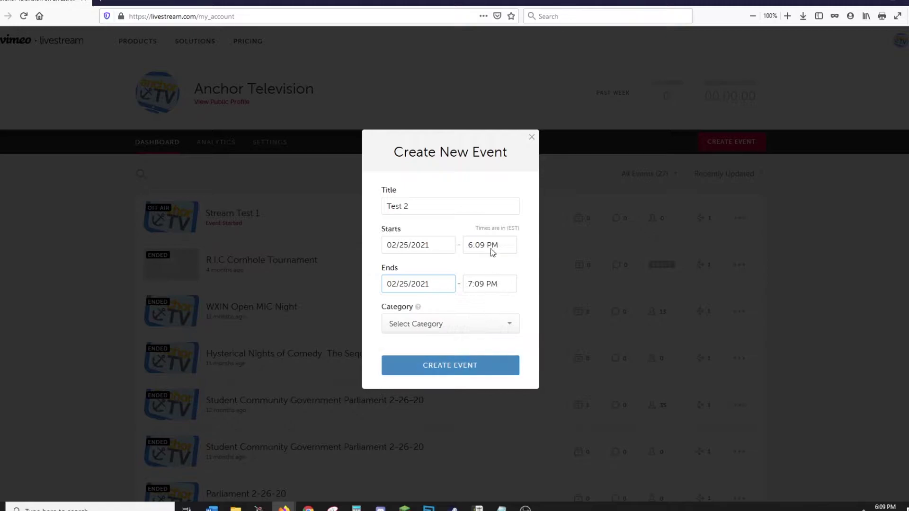
# - Set the event's start time to 6:30 PM and its end time to 9:30 PM
pyautogui.click(483, 246)
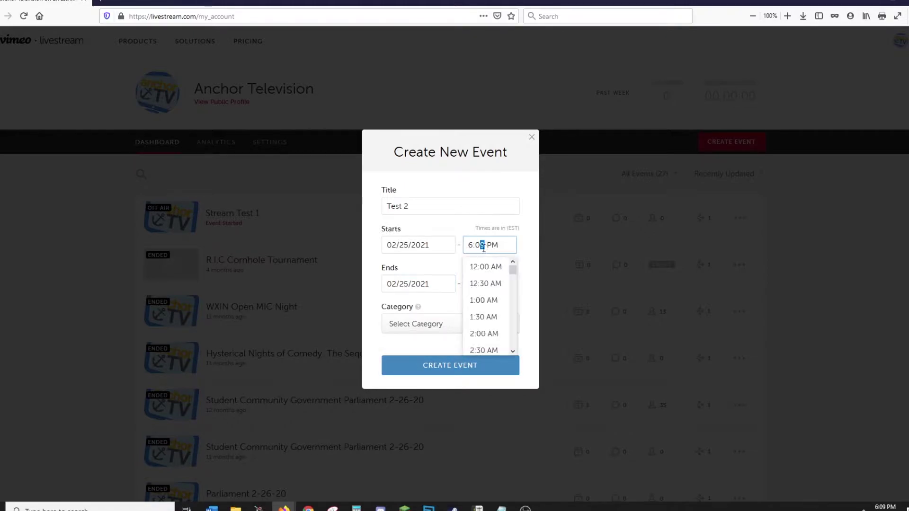
pyautogui.moveTo(482, 246); pyautogui.dragTo(486, 246)
pyautogui.click(483, 282)
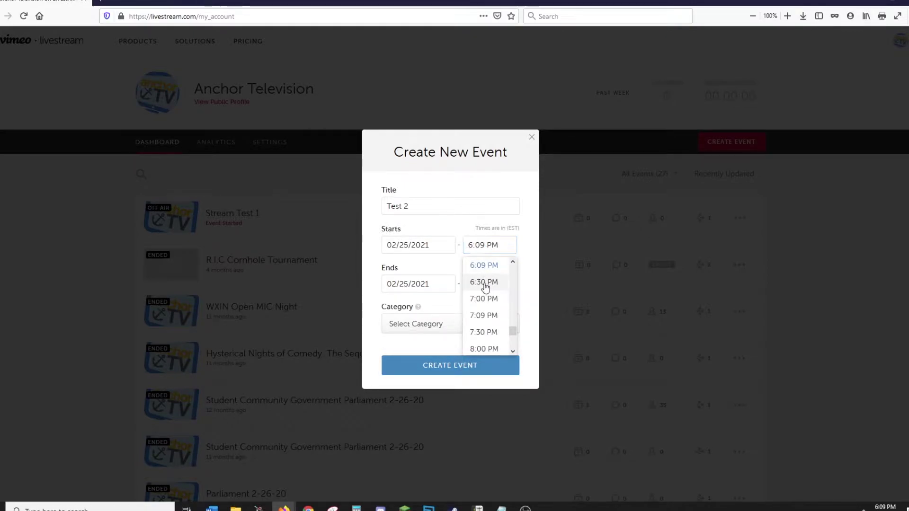
pyautogui.click(491, 285)
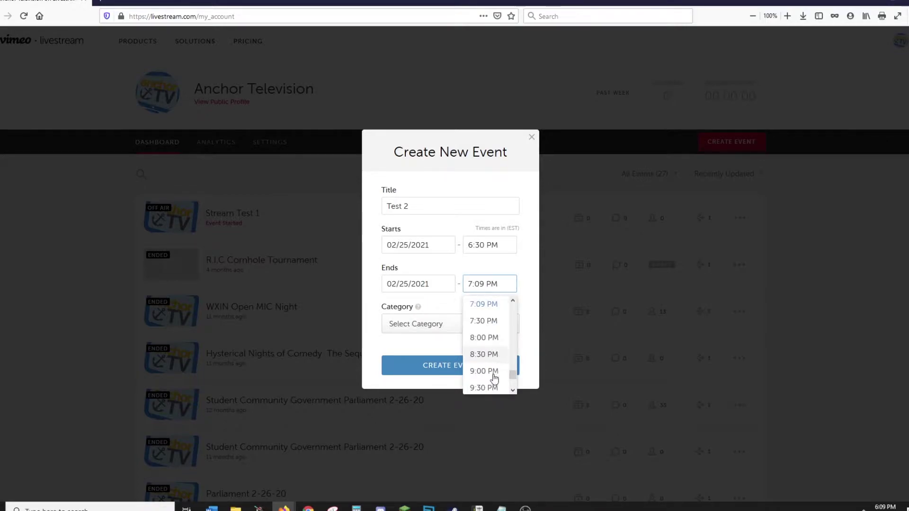
pyautogui.click(488, 387)
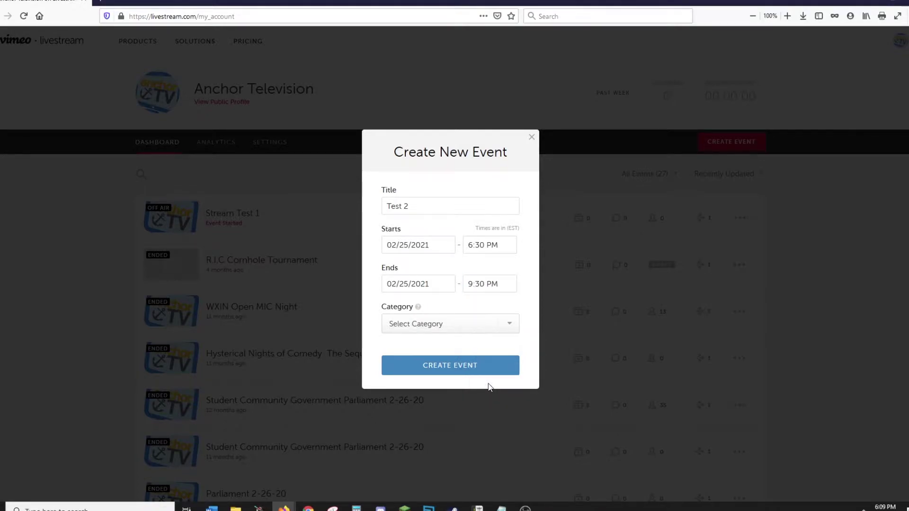
# - Assign the Politics & Society category to the event and create it
pyautogui.click(481, 324)
pyautogui.scroll(-1, 469, 404)
pyautogui.scroll(-1, 470, 409)
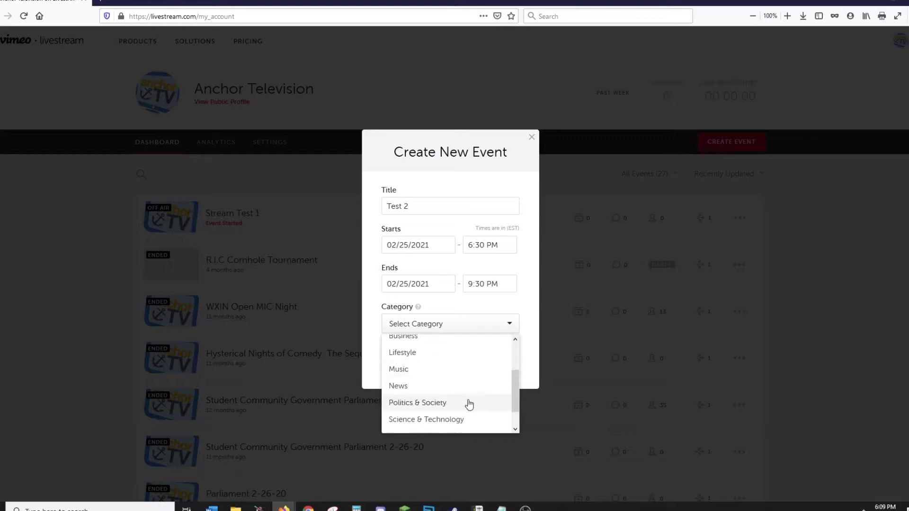
pyautogui.click(436, 405)
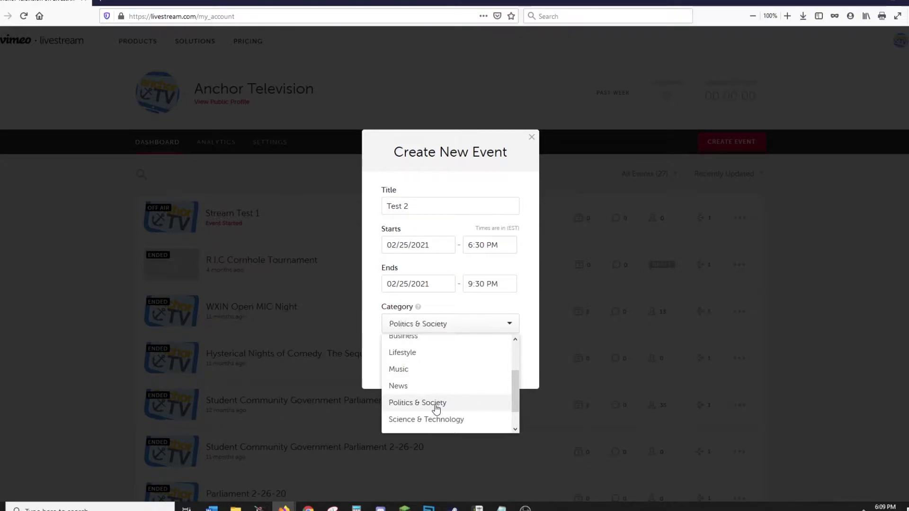
pyautogui.click(451, 367)
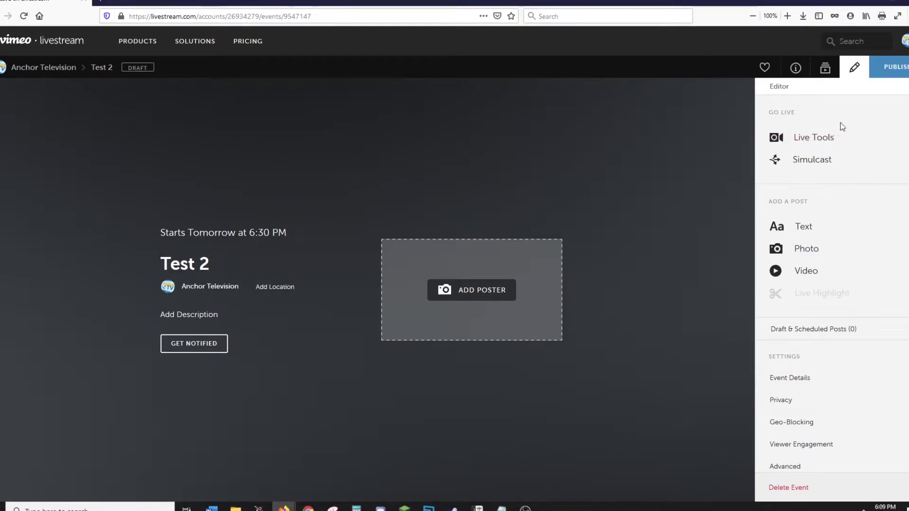
# - Add the Anchor-TV-Logo image from the Desktop as the event poster, accepting the suggested crop
pyautogui.click(481, 295)
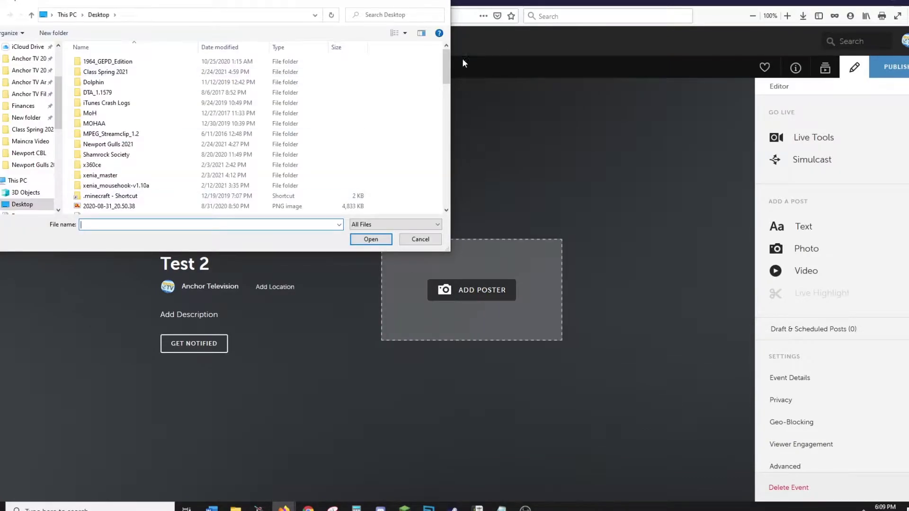
pyautogui.scroll(-5, 436, 105)
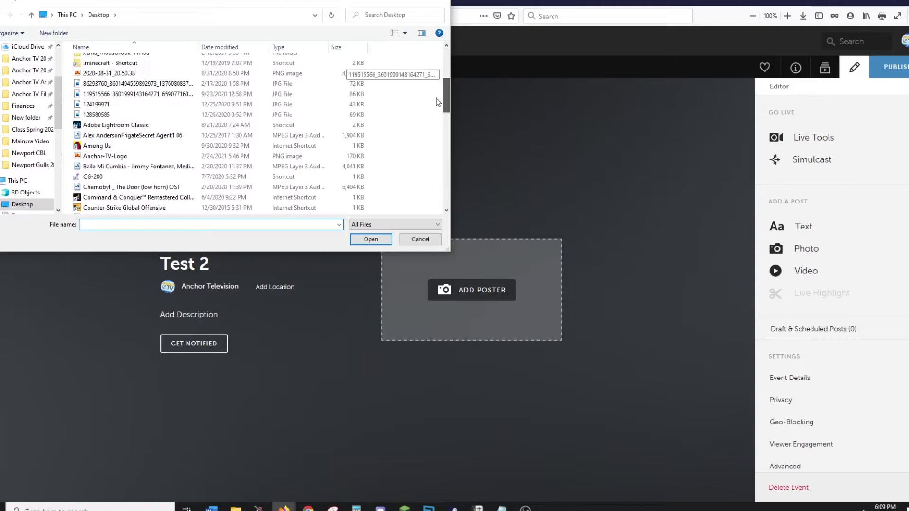
pyautogui.doubleClick(92, 157)
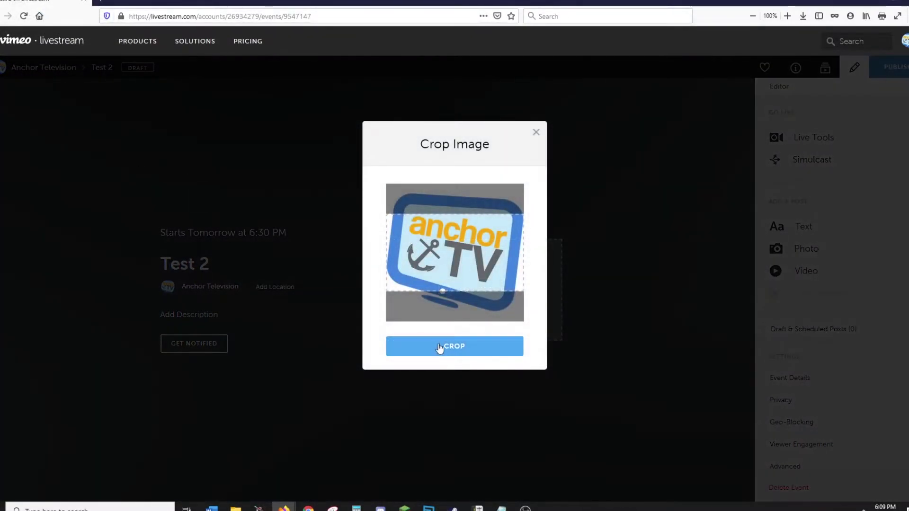
pyautogui.click(445, 348)
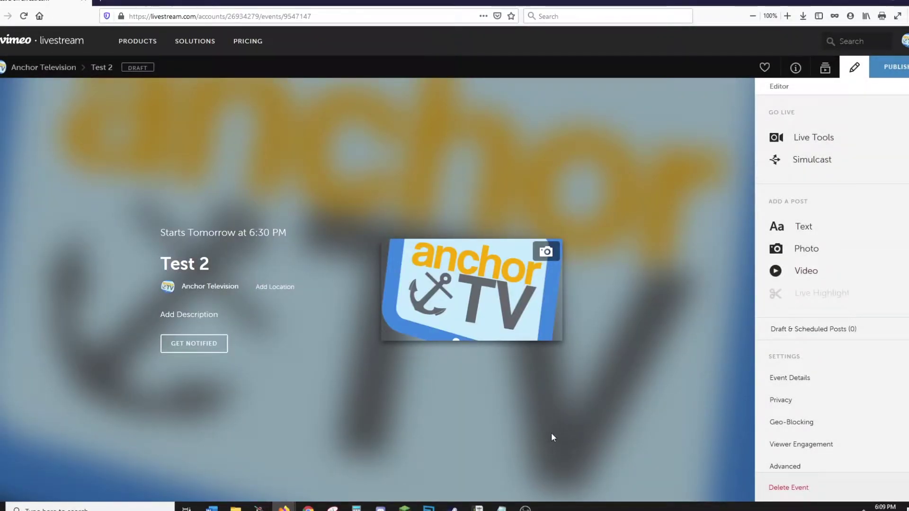
# - Review the event's Simulcast destinations and return to the event editor
pyautogui.click(828, 166)
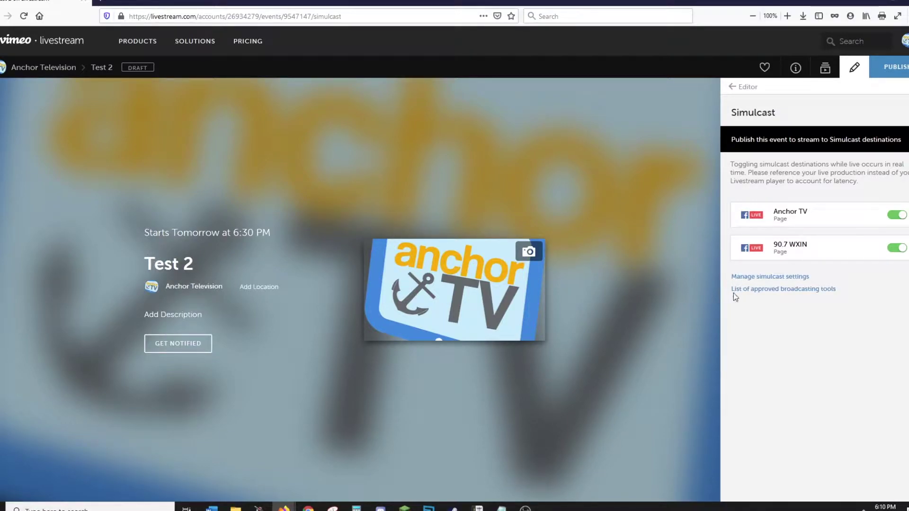
pyautogui.click(734, 87)
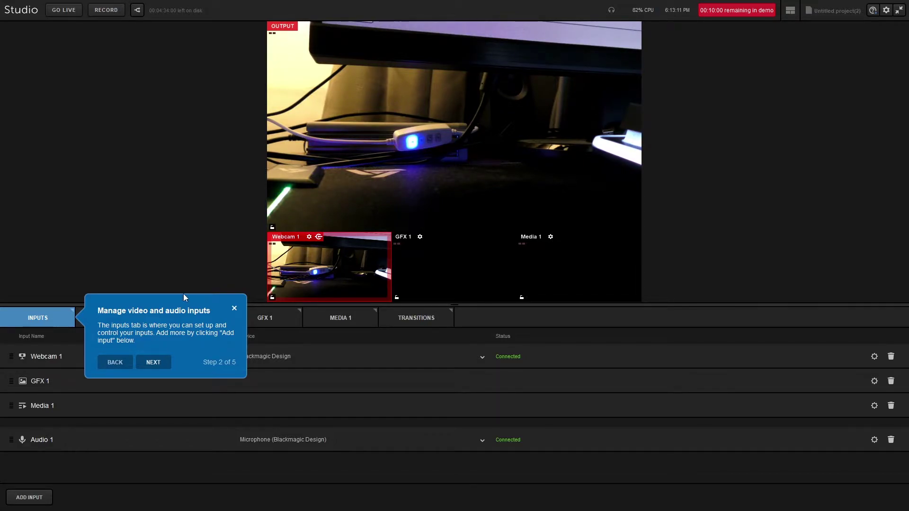
# - In Livestream Studio, go through the five-part introductory tour from its welcome page and dismiss the closing tutorial suggestion
pyautogui.click(117, 363)
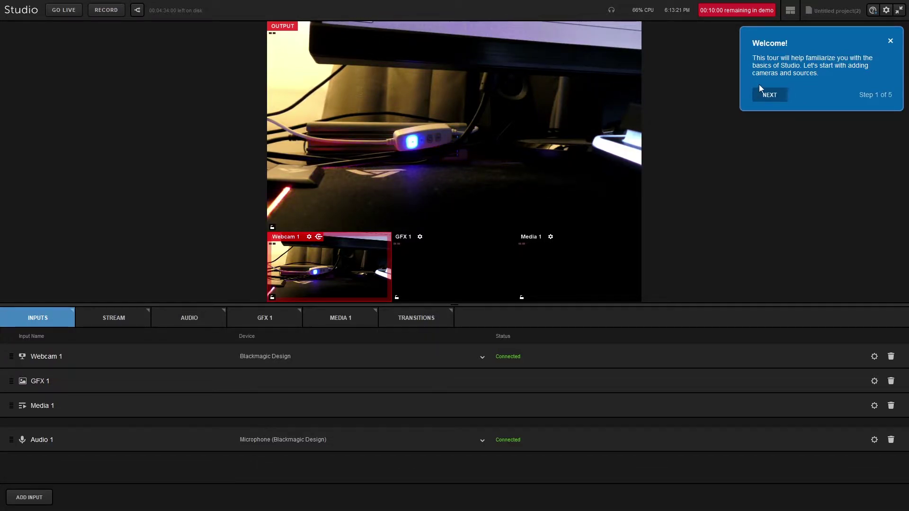
pyautogui.click(769, 95)
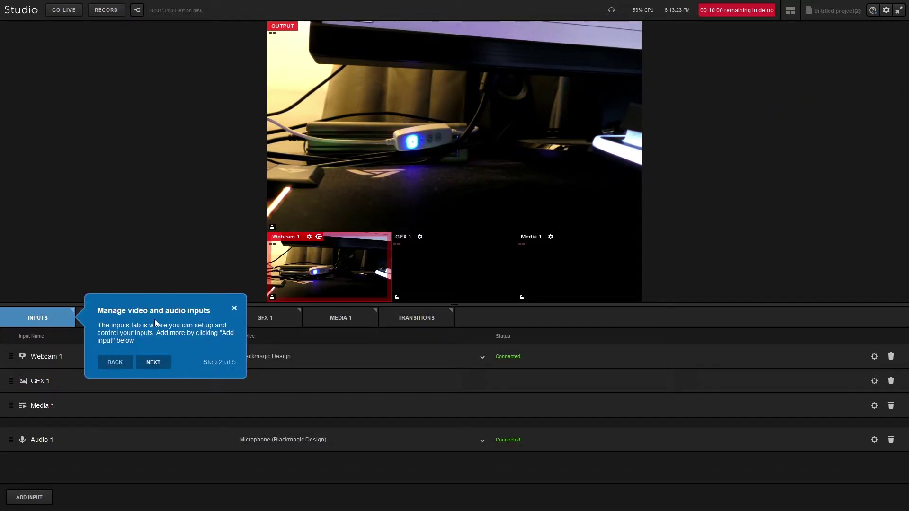
pyautogui.click(155, 364)
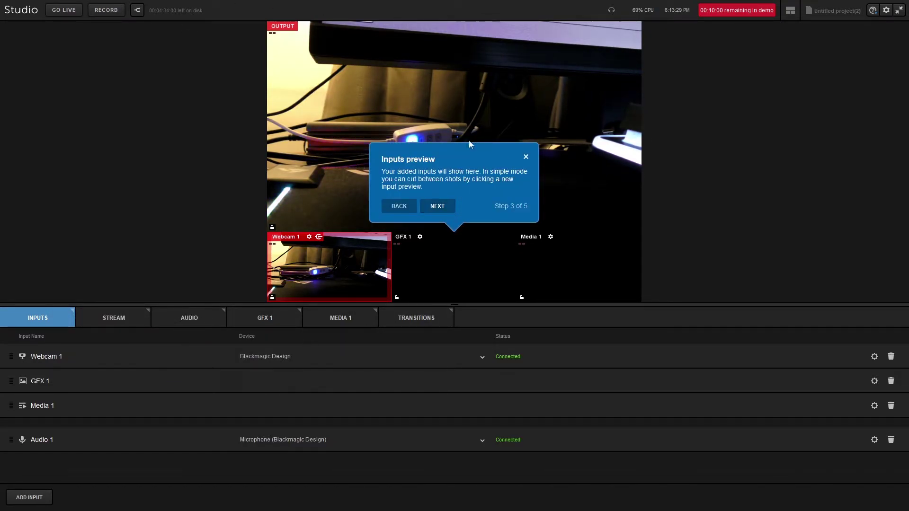
pyautogui.click(433, 207)
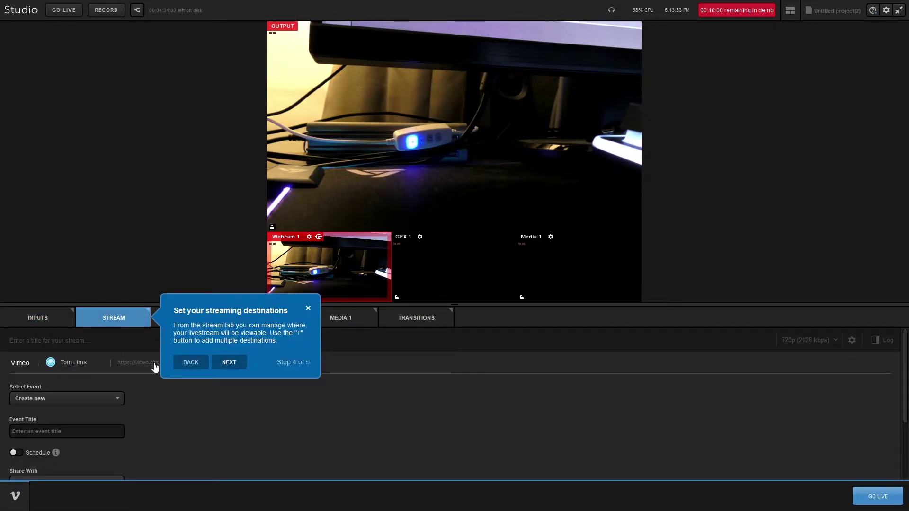
pyautogui.click(236, 368)
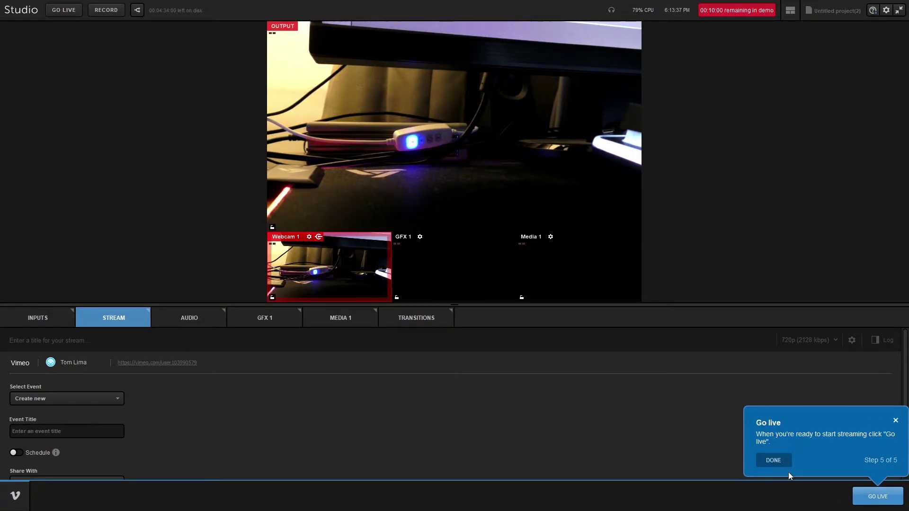
pyautogui.click(774, 461)
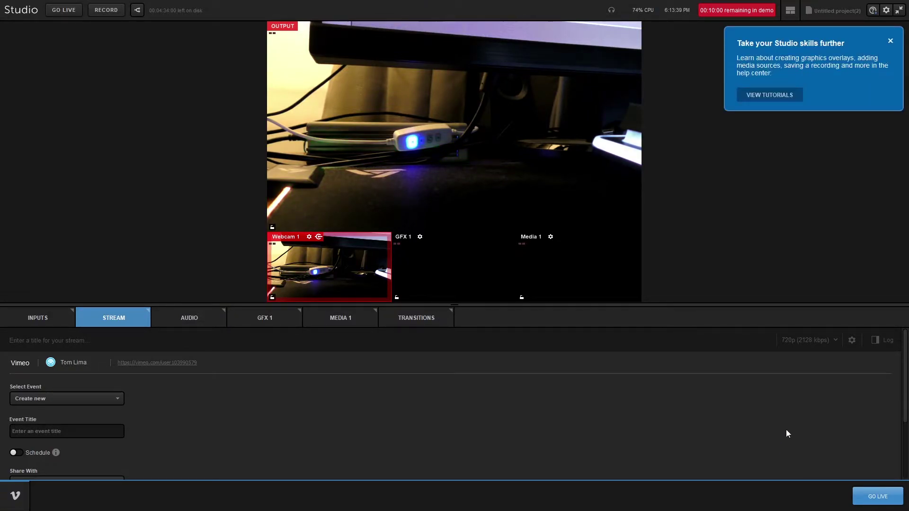
pyautogui.click(891, 42)
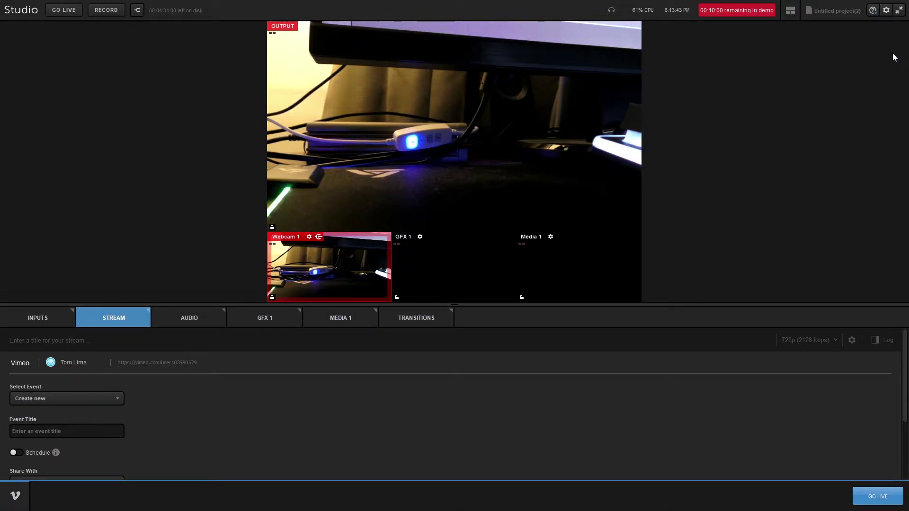
# - Log out of the current Studio account and log in with Livestream instead, entering the account's e-mail
pyautogui.click(887, 10)
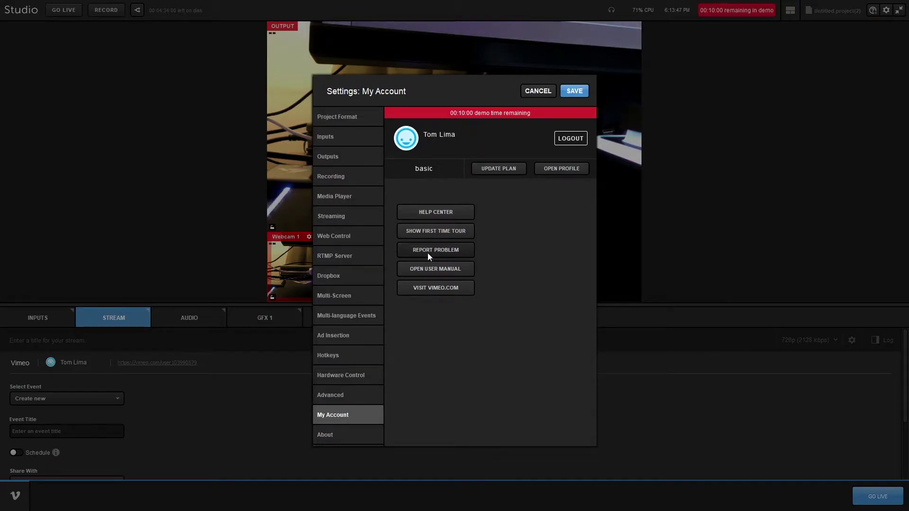
pyautogui.click(565, 136)
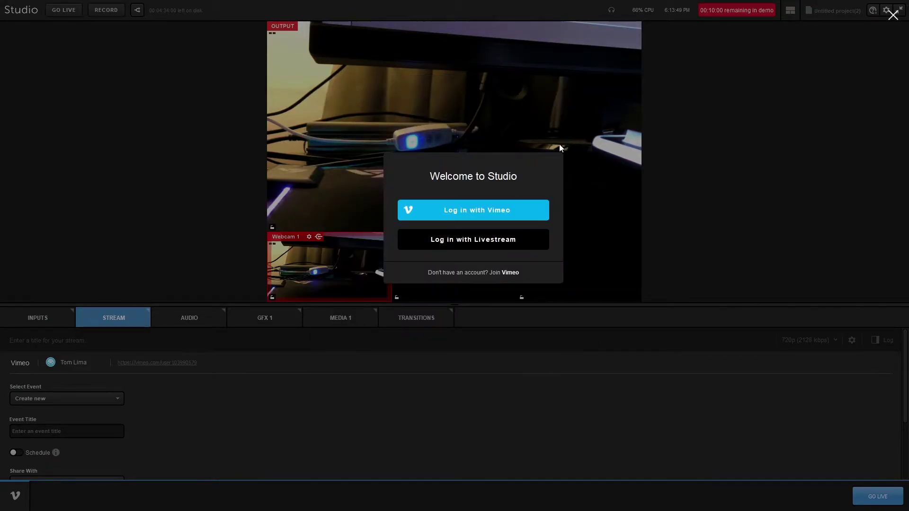
pyautogui.click(495, 241)
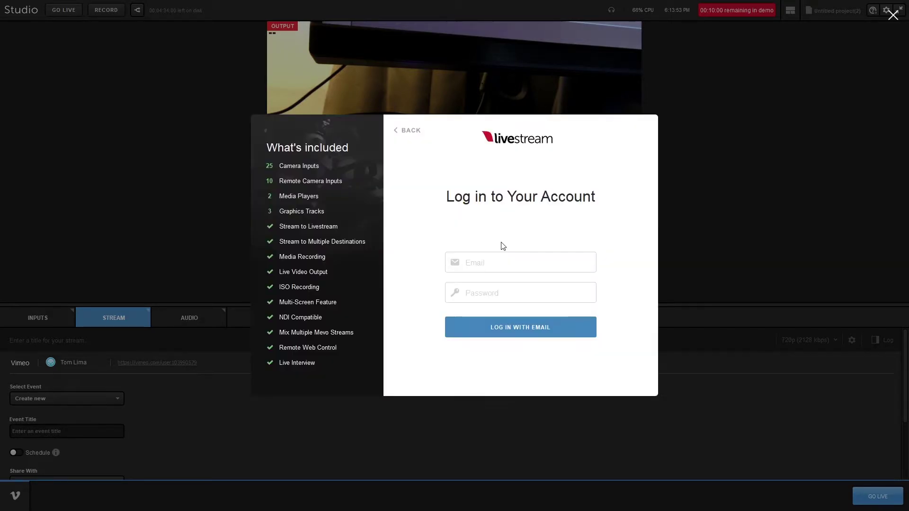
pyautogui.click(498, 258)
pyautogui.write('anchor')
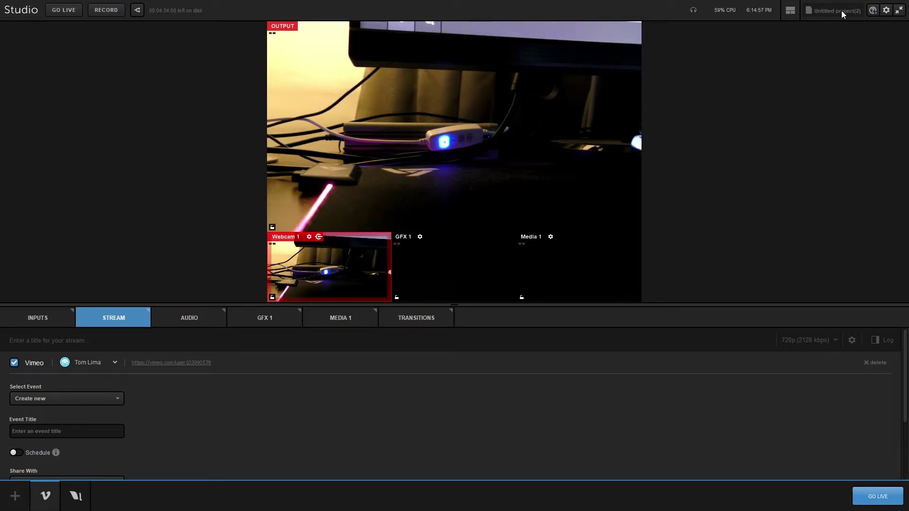
# - Open the saved project "Anchor TV Test" and view its audio and guest settings
pyautogui.click(842, 10)
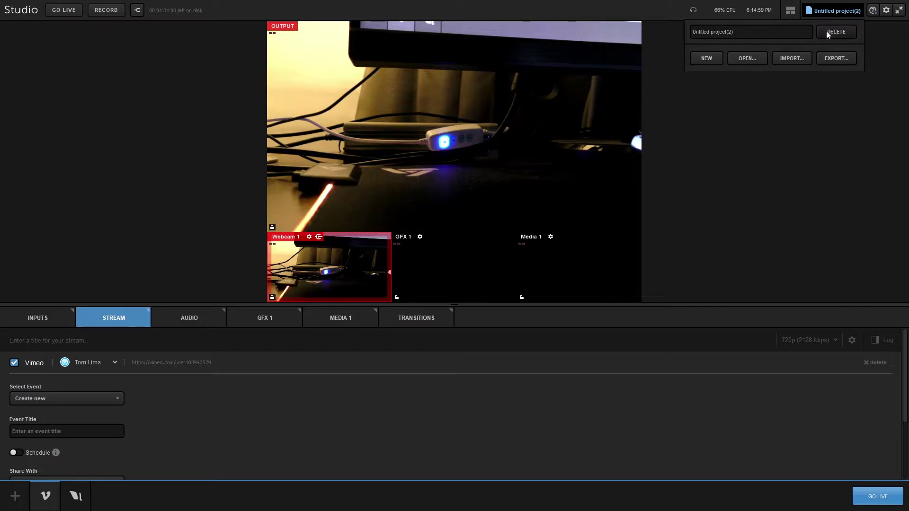
pyautogui.click(742, 60)
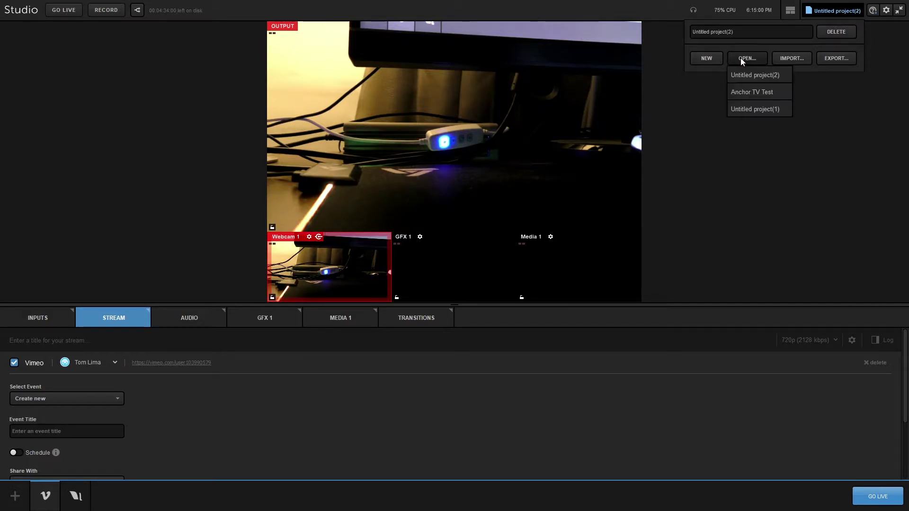
pyautogui.click(752, 93)
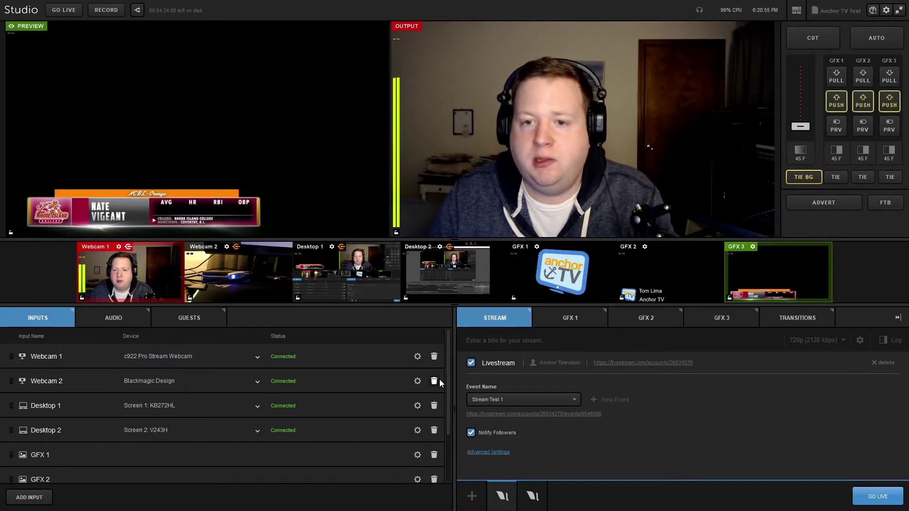
pyautogui.click(132, 320)
pyautogui.click(195, 317)
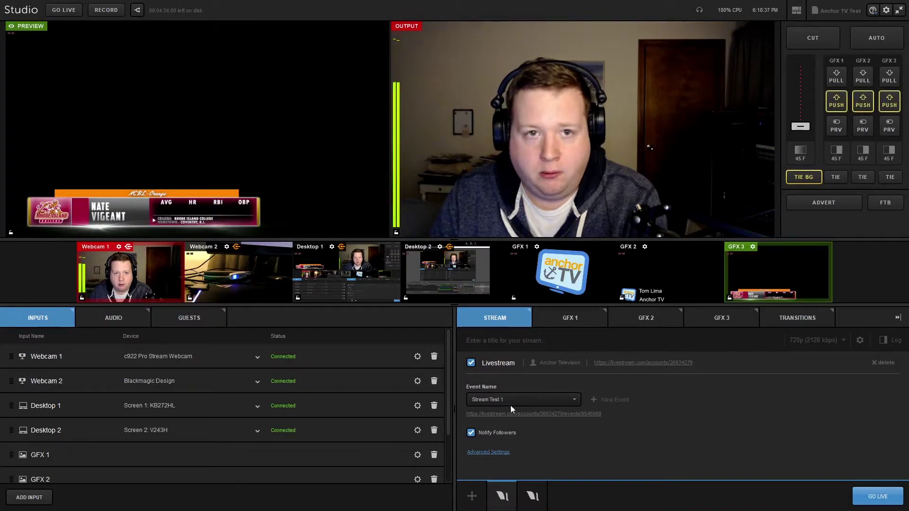
# - Select Stream Test 1 as the event for the Livestream streaming destination
pyautogui.click(561, 402)
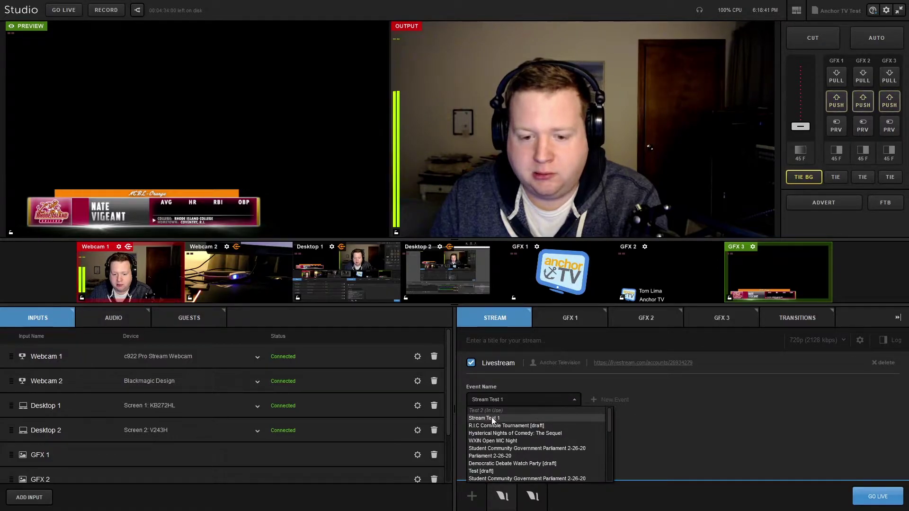
pyautogui.click(493, 419)
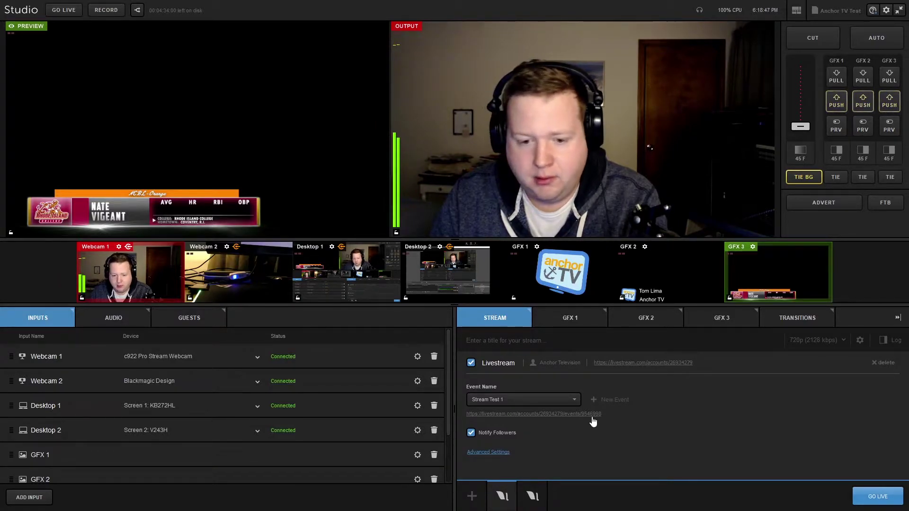
# - Review the stream's aspect ratio, video compression format and default network settings
pyautogui.click(860, 341)
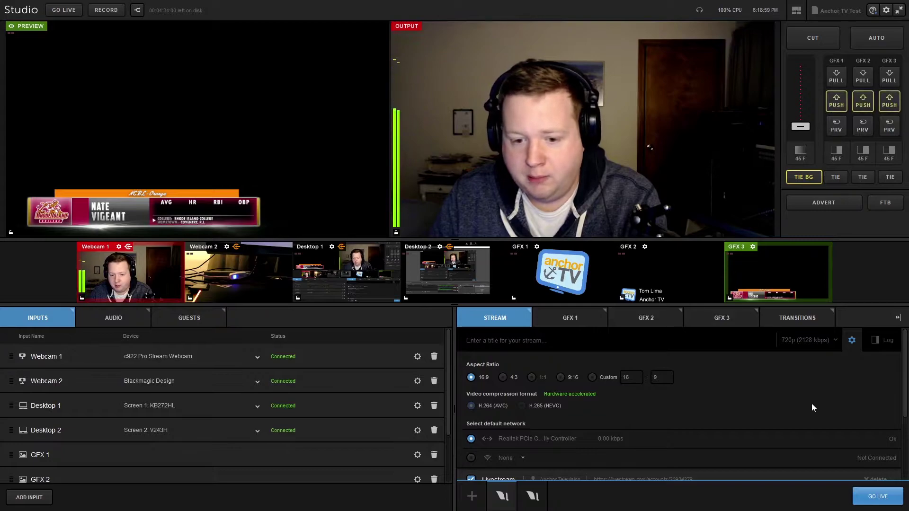
pyautogui.scroll(-3, 812, 404)
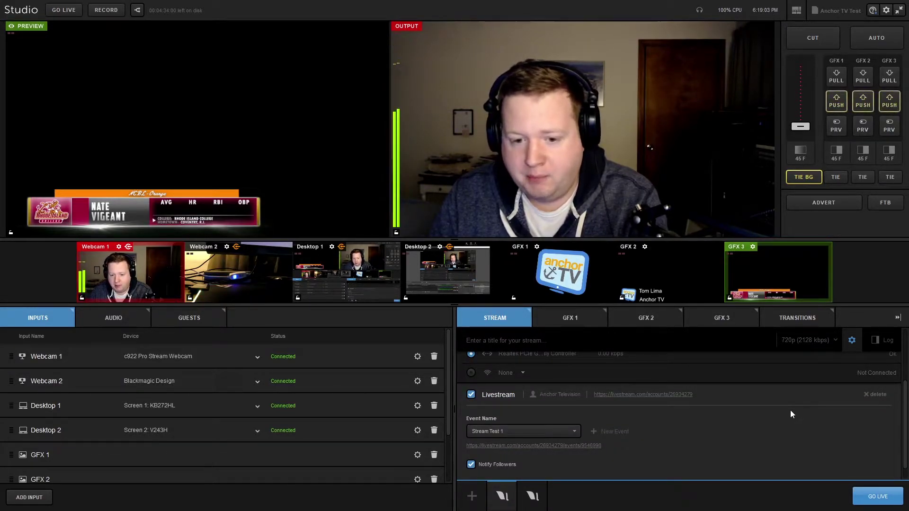
pyautogui.scroll(3, 790, 410)
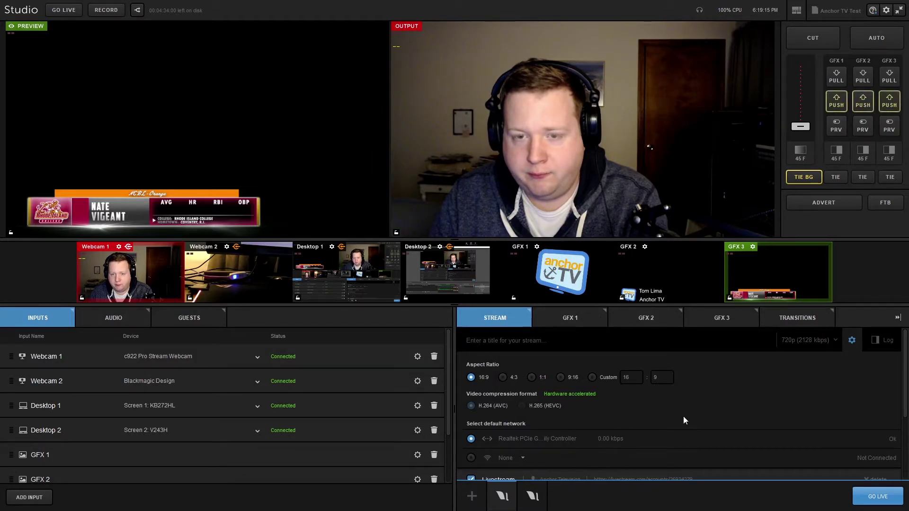
pyautogui.scroll(-3, 741, 392)
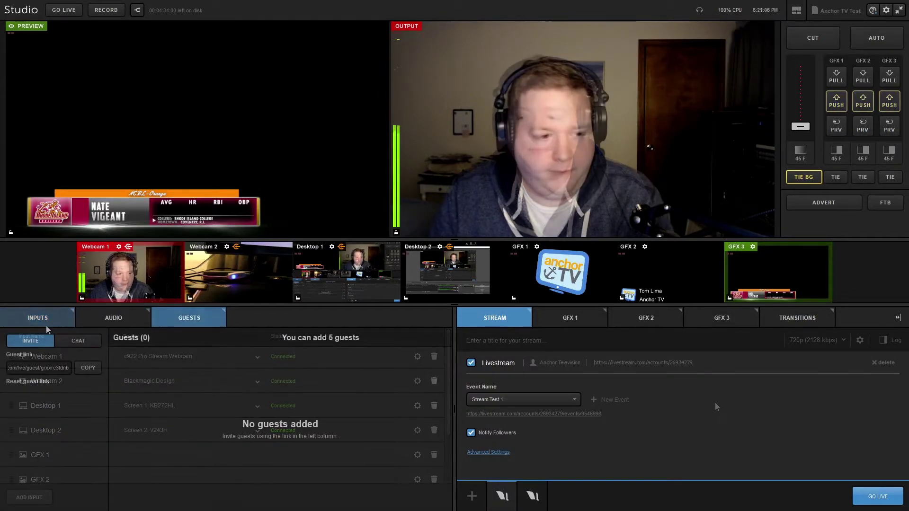
# - Look through the project's full list of inputs, including the webcams, desktops, graphics and audio source
pyautogui.click(43, 316)
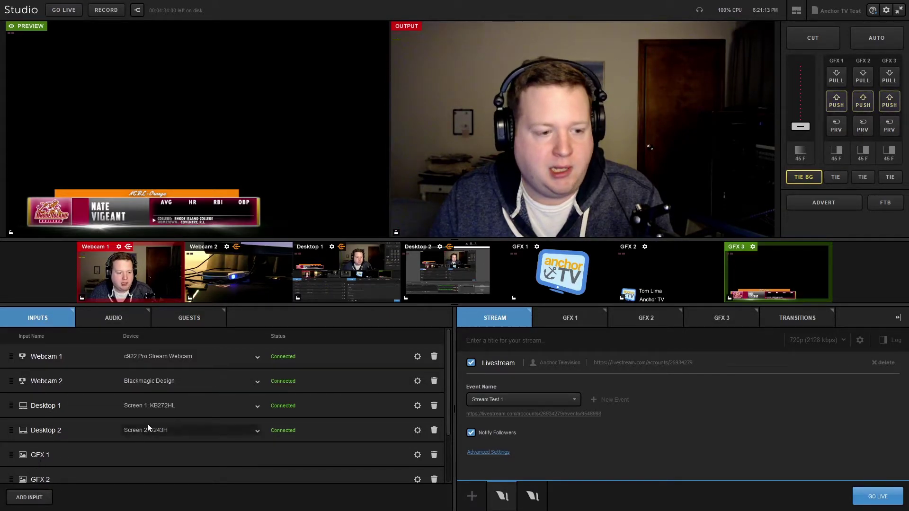
pyautogui.scroll(-2, 147, 424)
pyautogui.scroll(3, 144, 423)
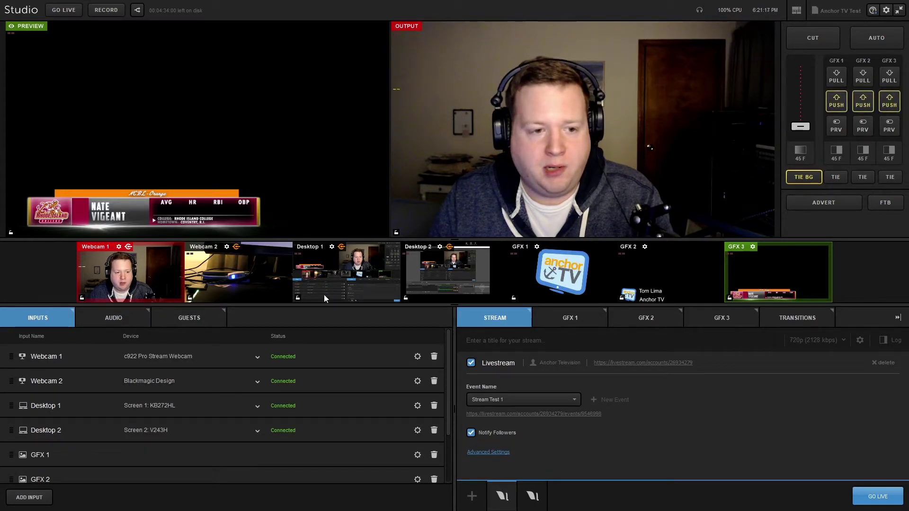
pyautogui.scroll(-2, 283, 347)
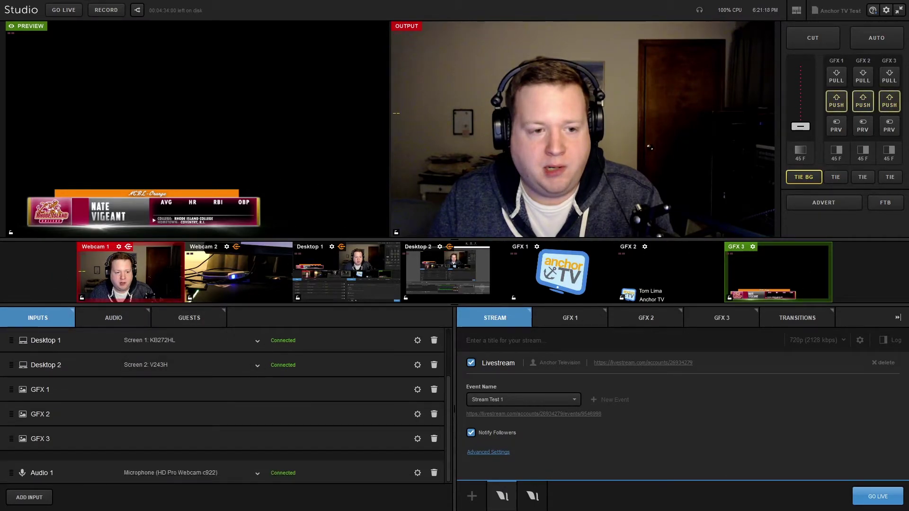
# - Examine the source types offered for a new input, including Local Camera, Remote guests, Stream and Media
pyautogui.click(30, 498)
pyautogui.moveTo(47, 376)
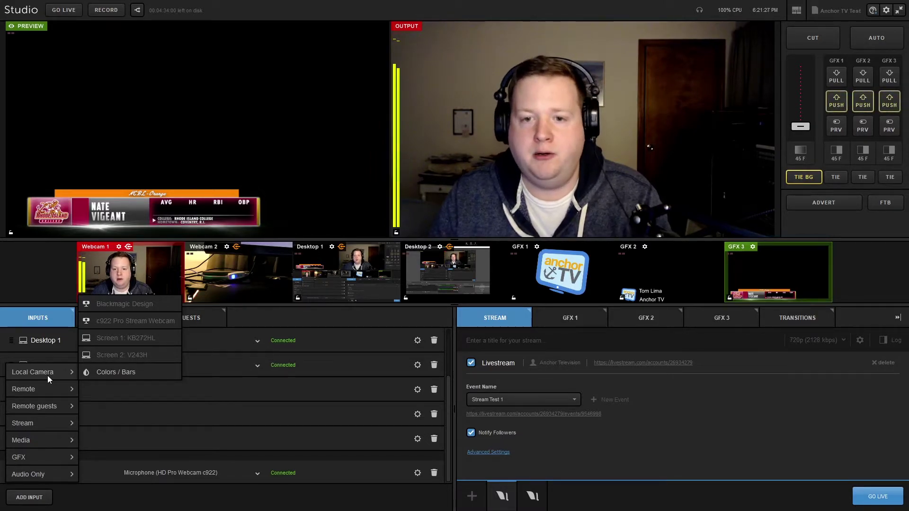
pyautogui.moveTo(52, 396)
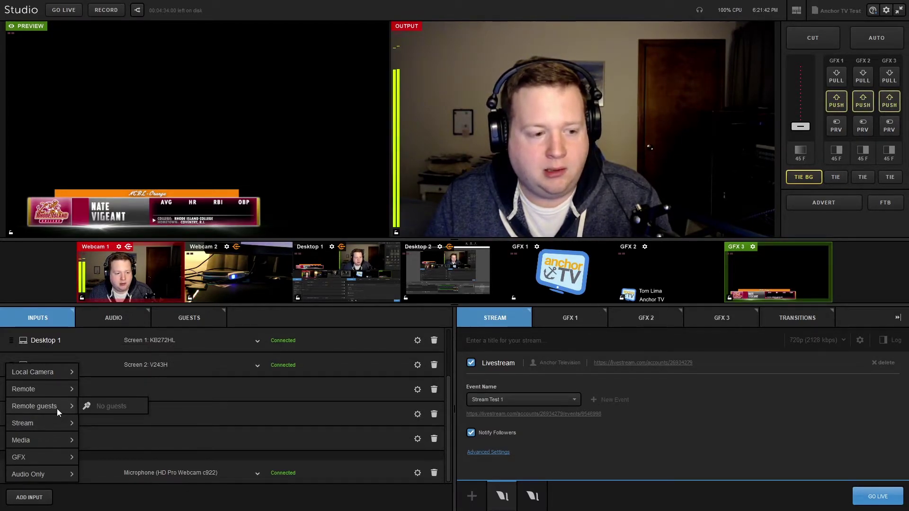
pyautogui.moveTo(49, 426)
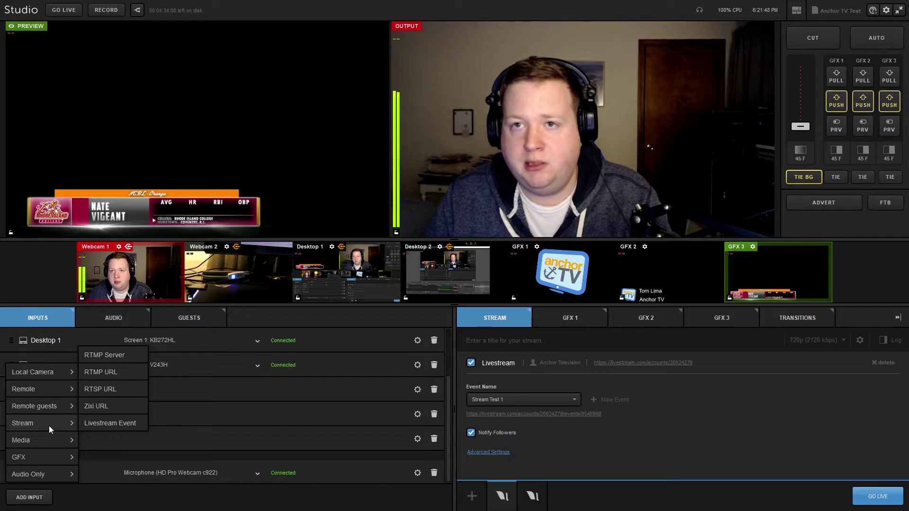
pyautogui.moveTo(46, 445)
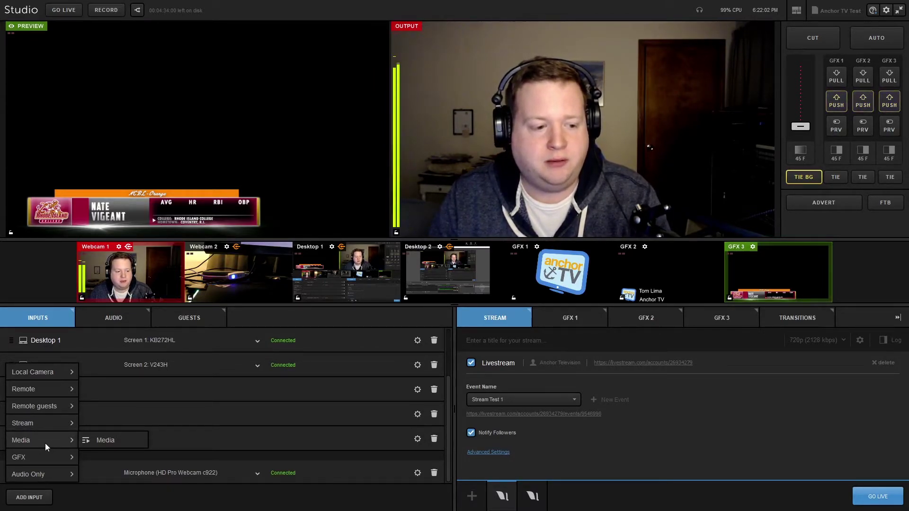
pyautogui.moveTo(55, 472)
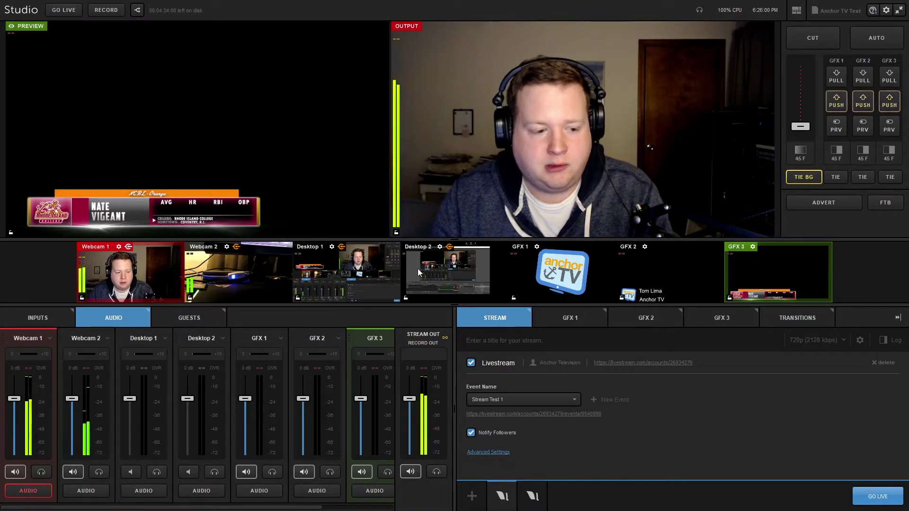
# - Mute and unmute Webcam 2's audio, and lower its volume to about -17.4 dB and Stream Out to about -10.2 dB
pyautogui.click(72, 471)
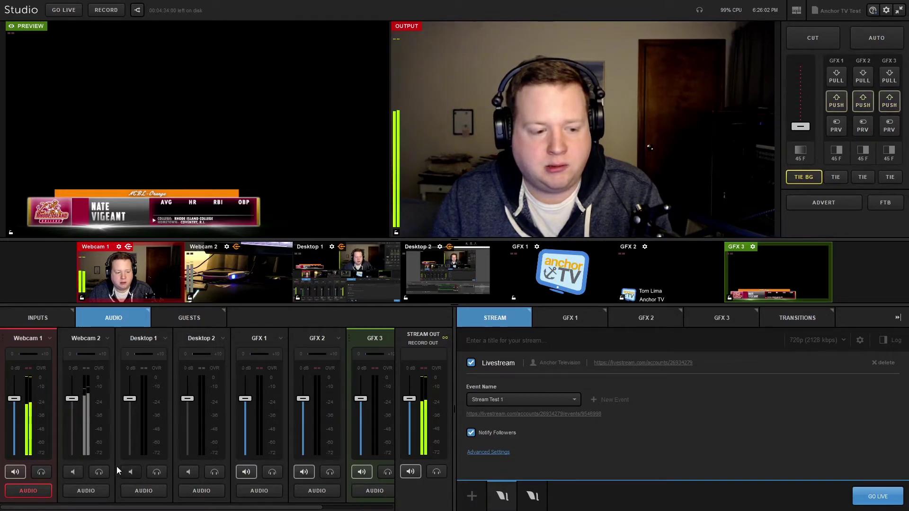
pyautogui.click(74, 472)
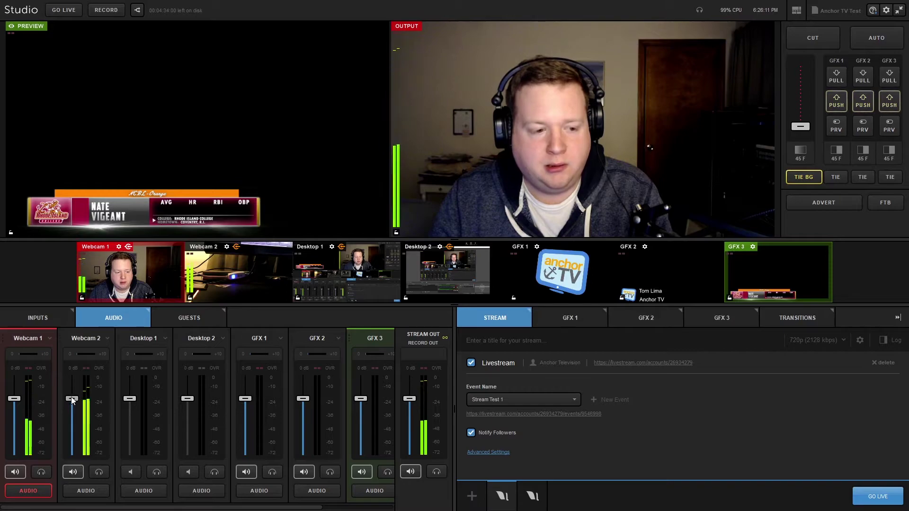
pyautogui.moveTo(72, 398)
pyautogui.mouseDown()
pyautogui.moveTo(72, 378)
pyautogui.moveTo(76, 418)
pyautogui.moveTo(74, 381)
pyautogui.moveTo(83, 408)
pyautogui.mouseUp()
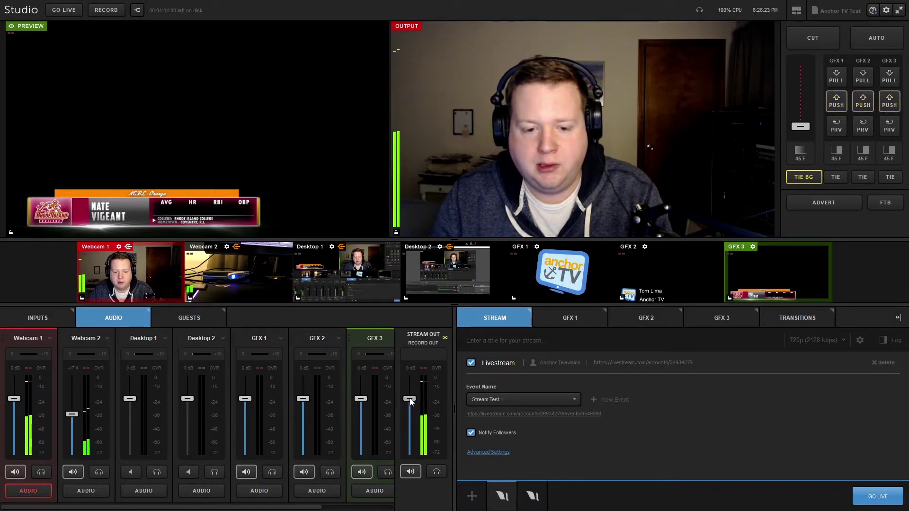
pyautogui.moveTo(410, 398); pyautogui.dragTo(414, 407)
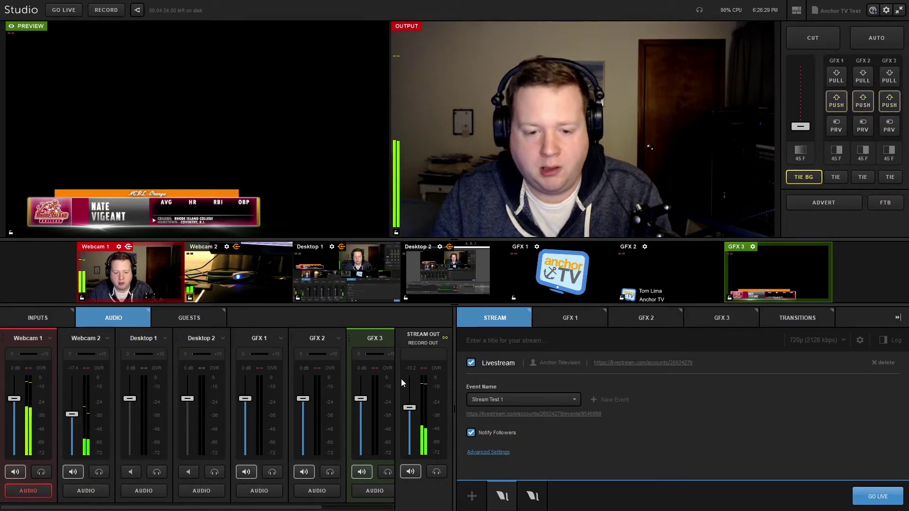
# - Reset the guest invitation link and confirm the reset
pyautogui.click(191, 319)
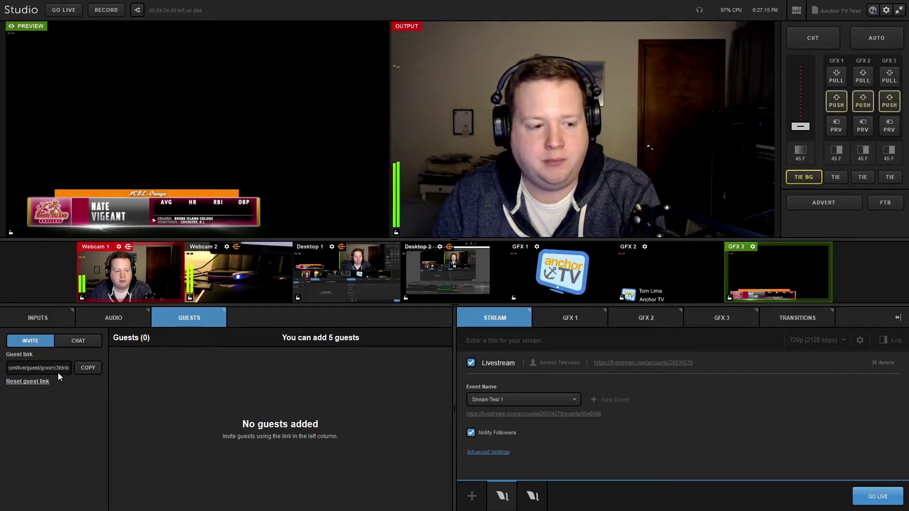
pyautogui.click(34, 381)
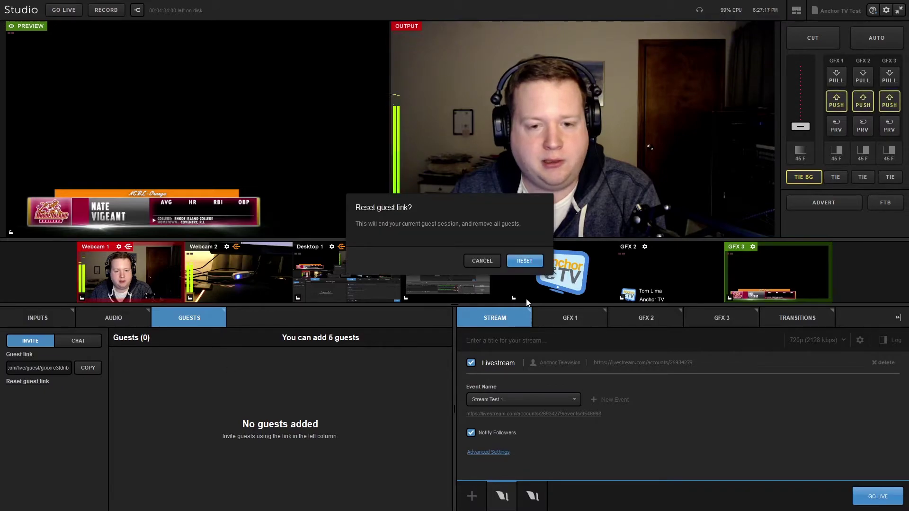
pyautogui.click(524, 262)
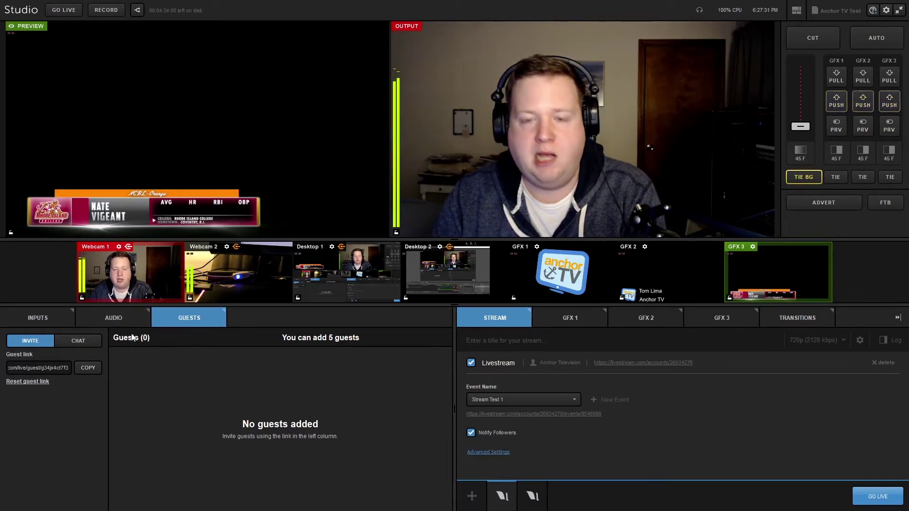
# - View the options for adding an input, and join the event from the Vimeo guest page in the browser, allowing camera and microphone access
pyautogui.click(43, 318)
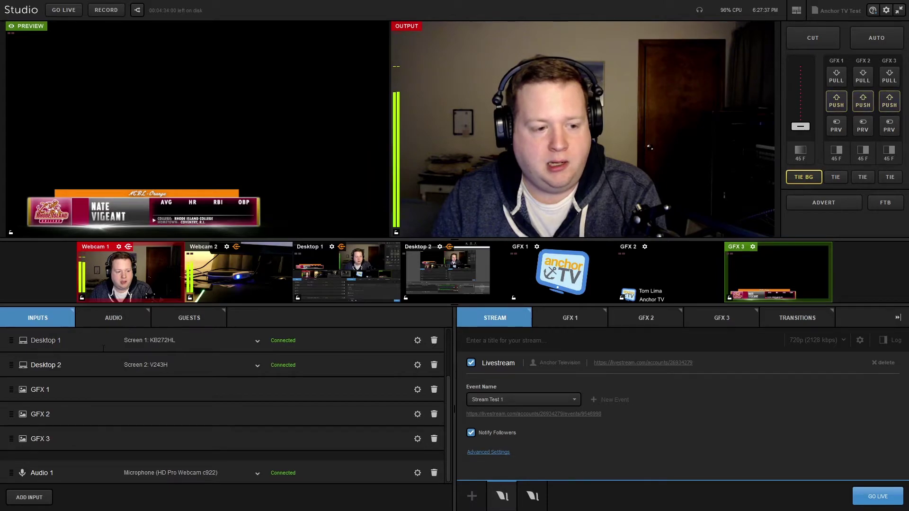
pyautogui.click(27, 498)
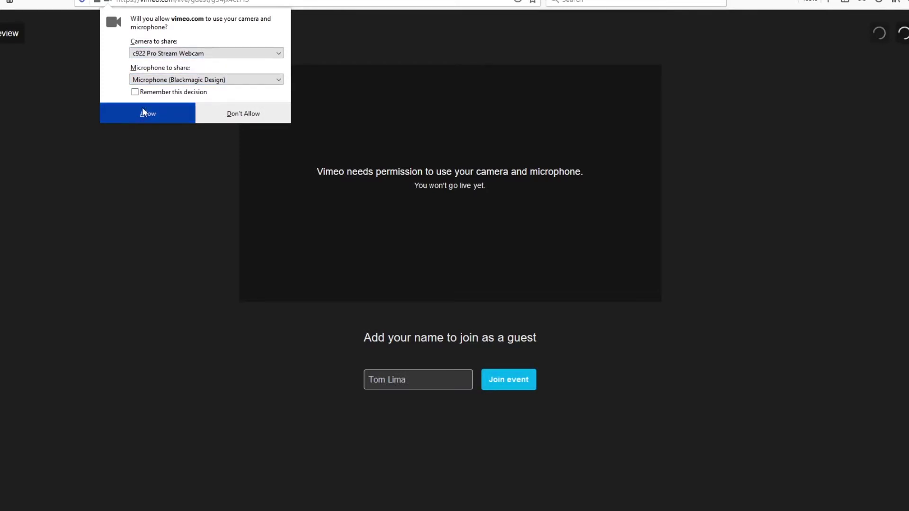
pyautogui.click(166, 115)
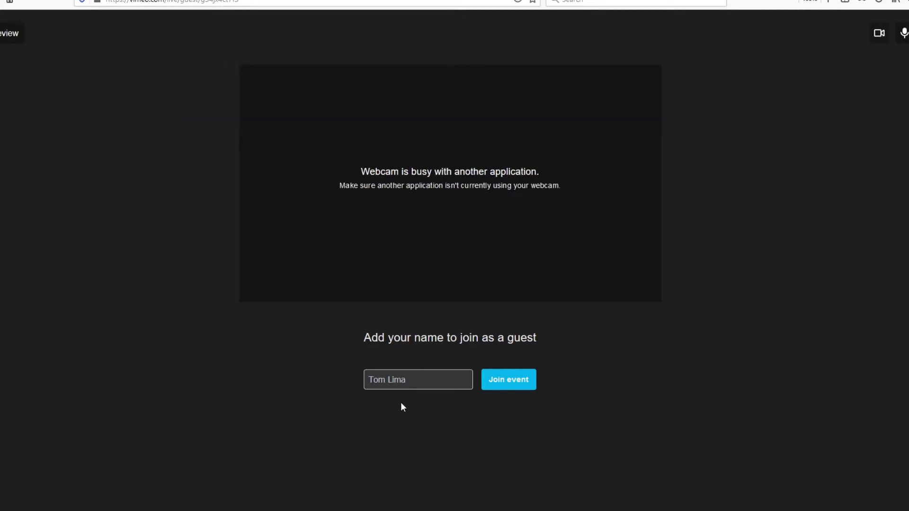
pyautogui.click(520, 384)
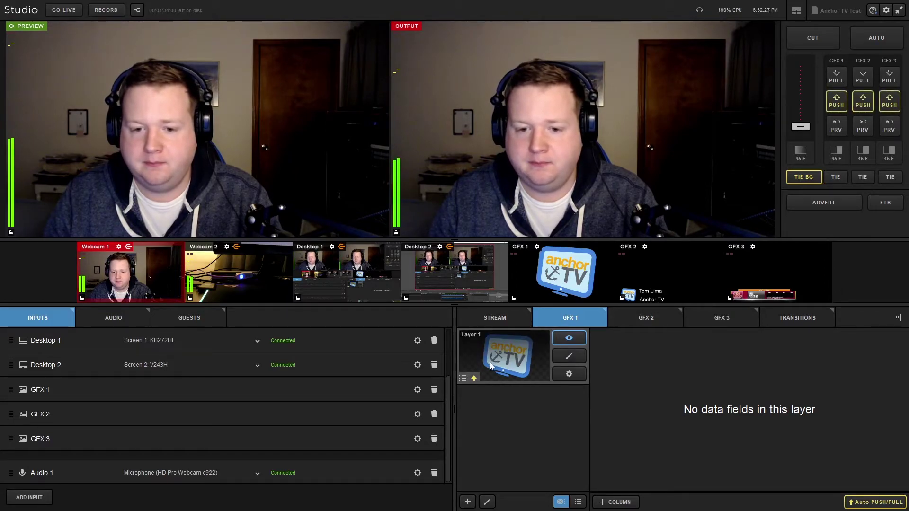
# - Push the Anchor TV logo from GFX 1 onto the output and pull it off again
pyautogui.click(512, 320)
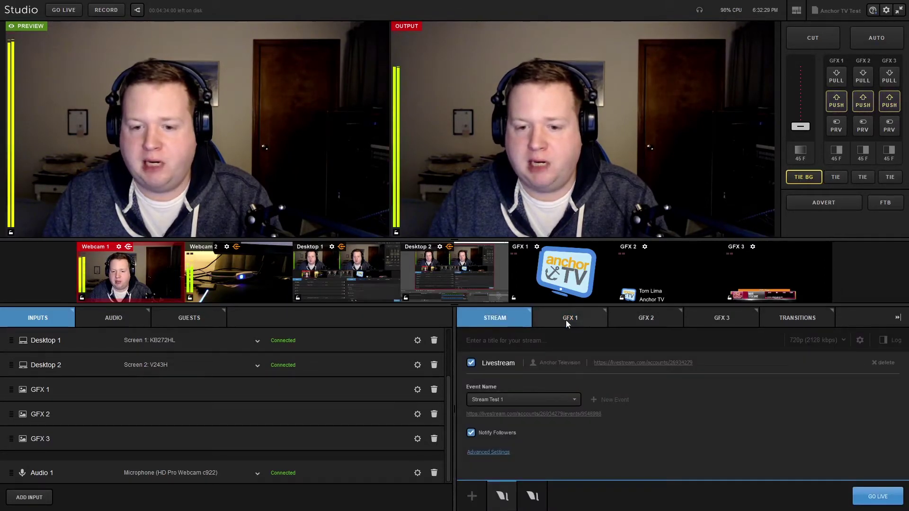
pyautogui.click(566, 320)
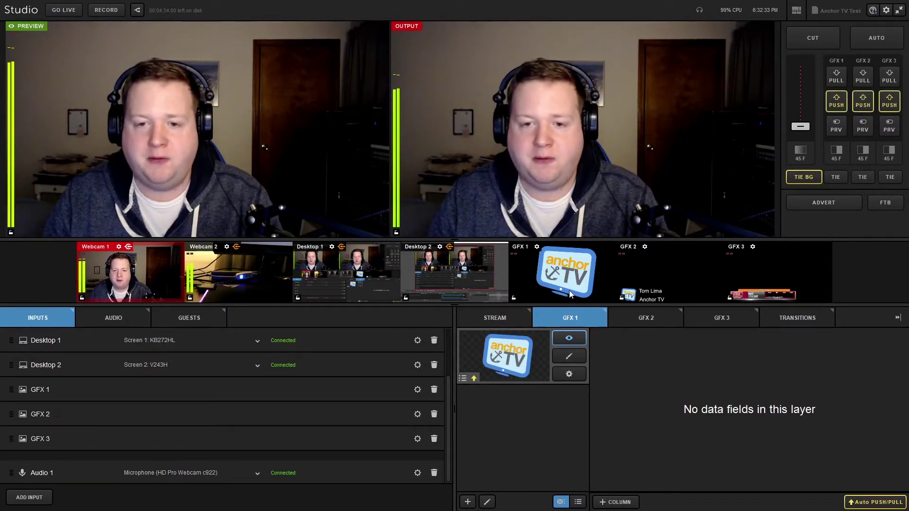
pyautogui.click(833, 105)
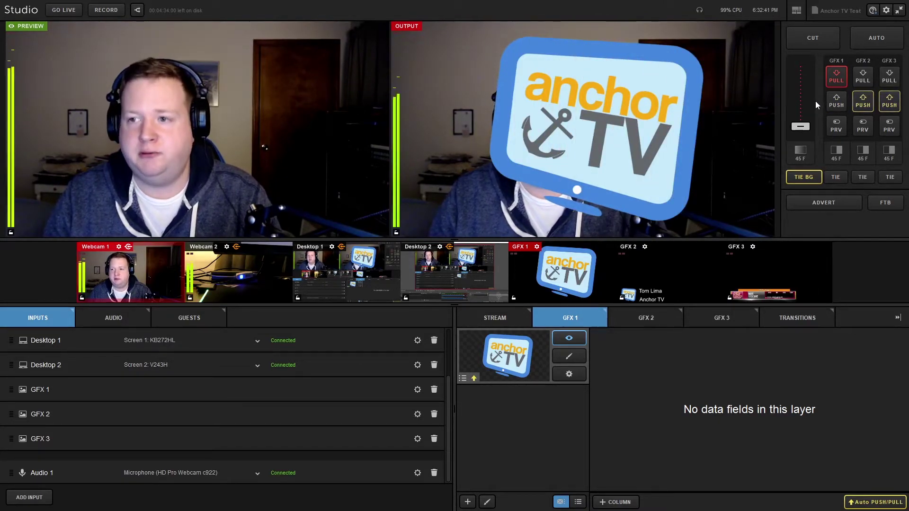
pyautogui.click(837, 75)
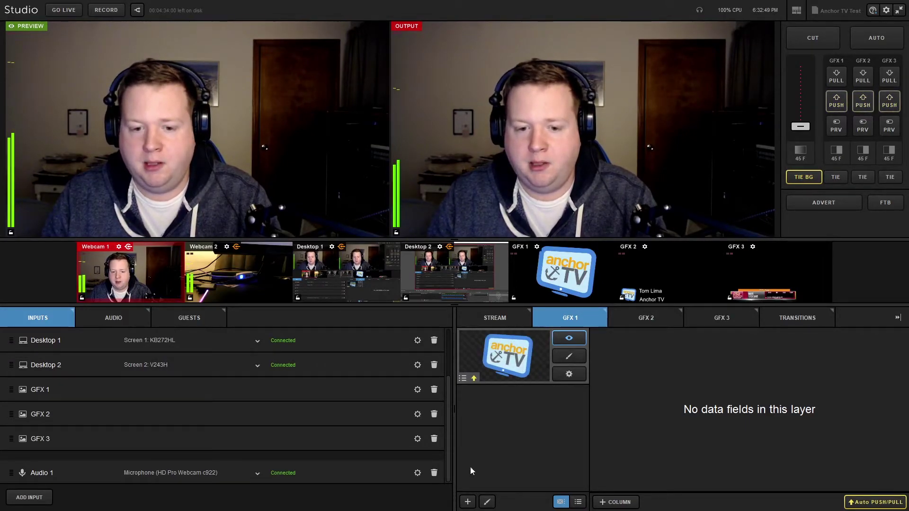
# - Examine the new-layer options for GFX 1 and the image-adding options in its graphics designer
pyautogui.click(467, 502)
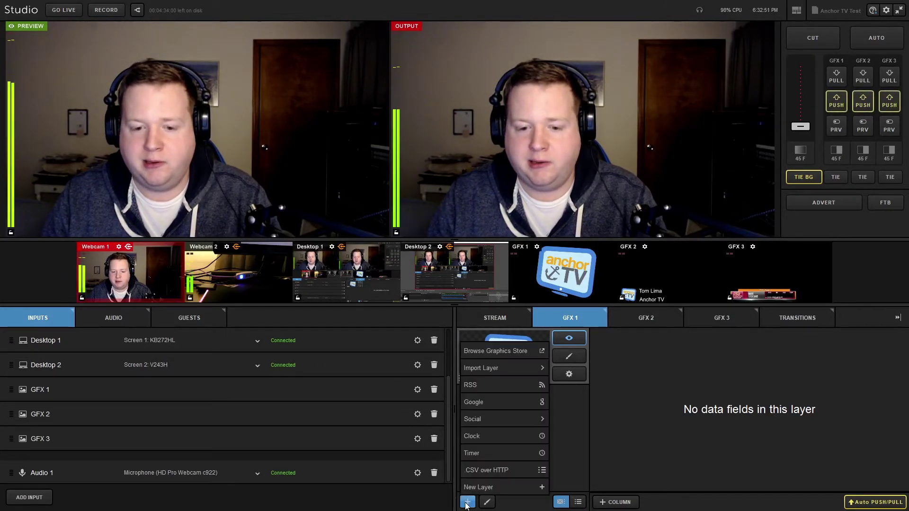
pyautogui.click(572, 357)
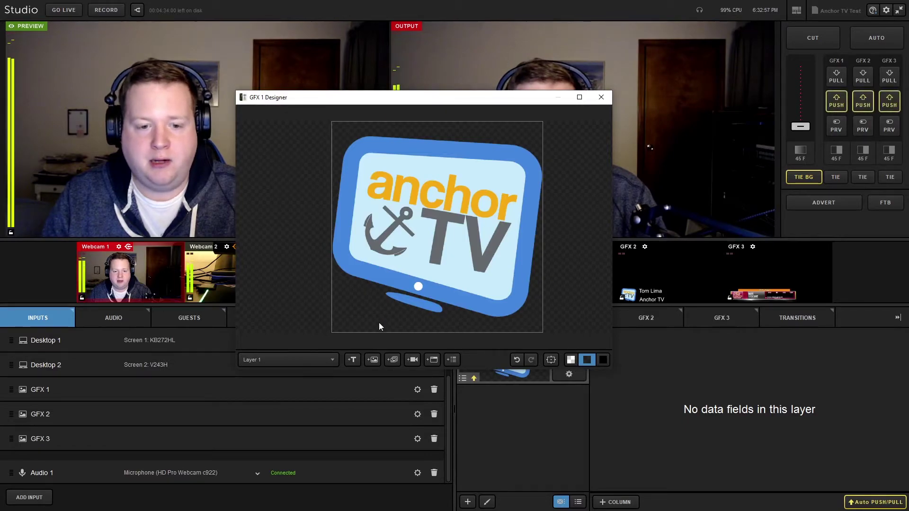
pyautogui.click(377, 358)
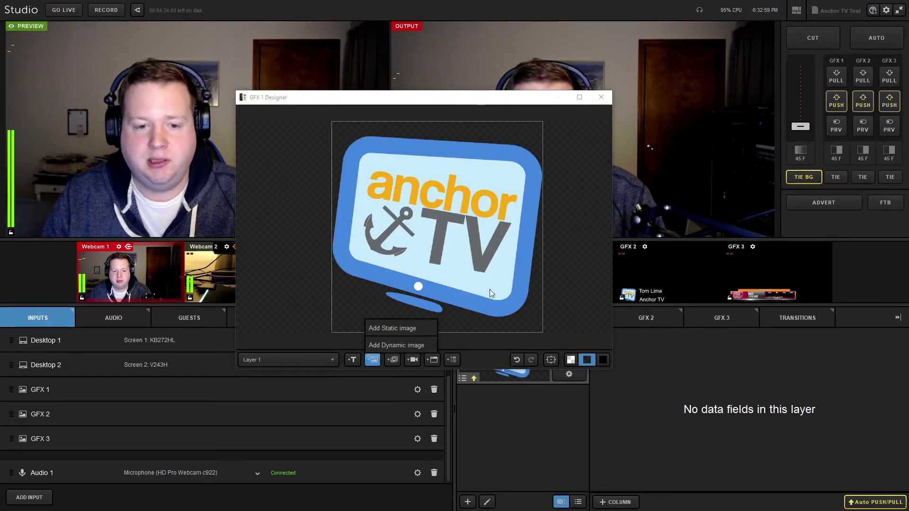
pyautogui.click(364, 328)
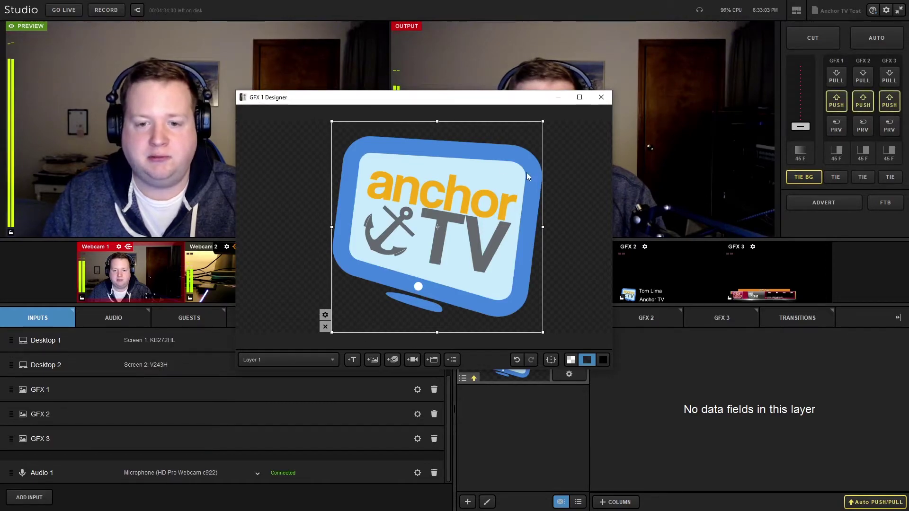
pyautogui.press('Escape')
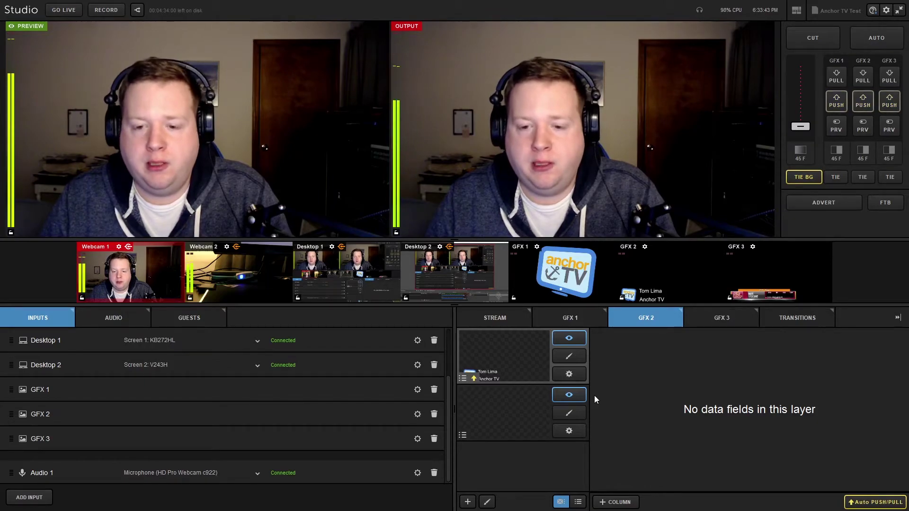
# - View the GFX 2 lower third and its text tool in the designer, and open the GFX 3 player graphic's designer
pyautogui.click(567, 357)
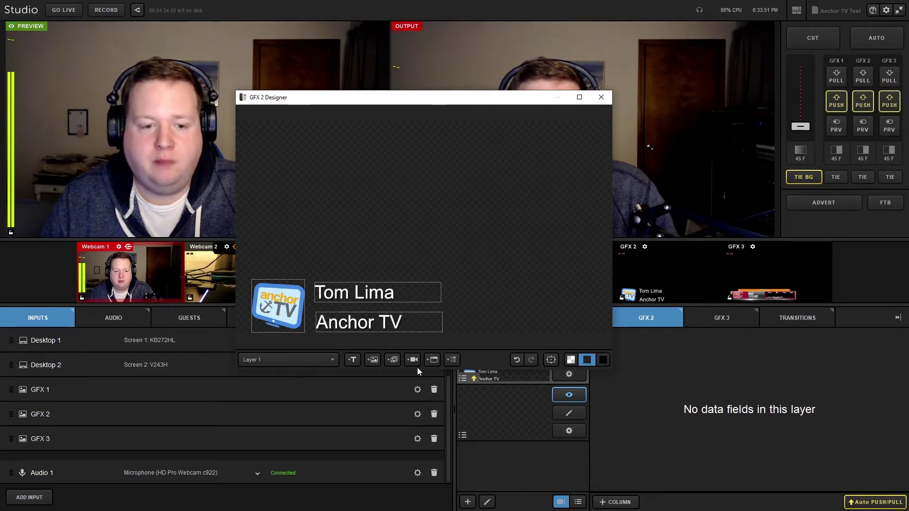
pyautogui.click(354, 362)
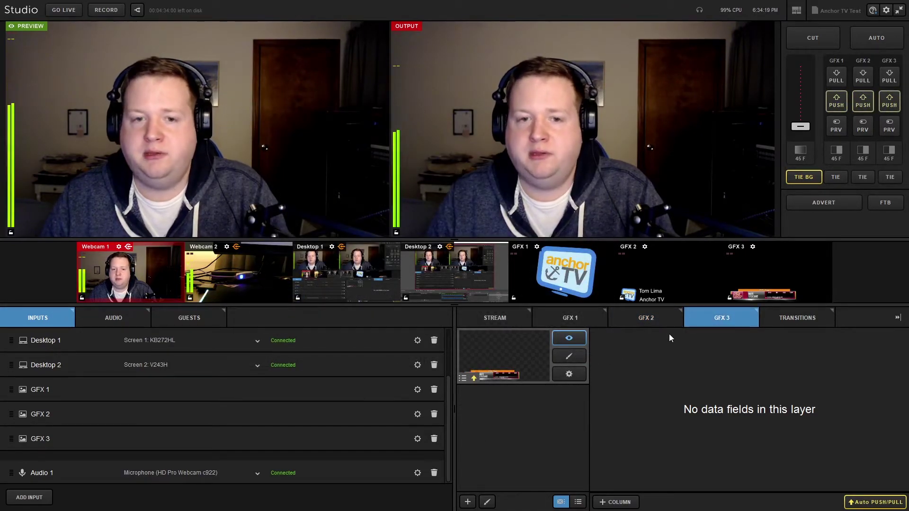
pyautogui.click(570, 356)
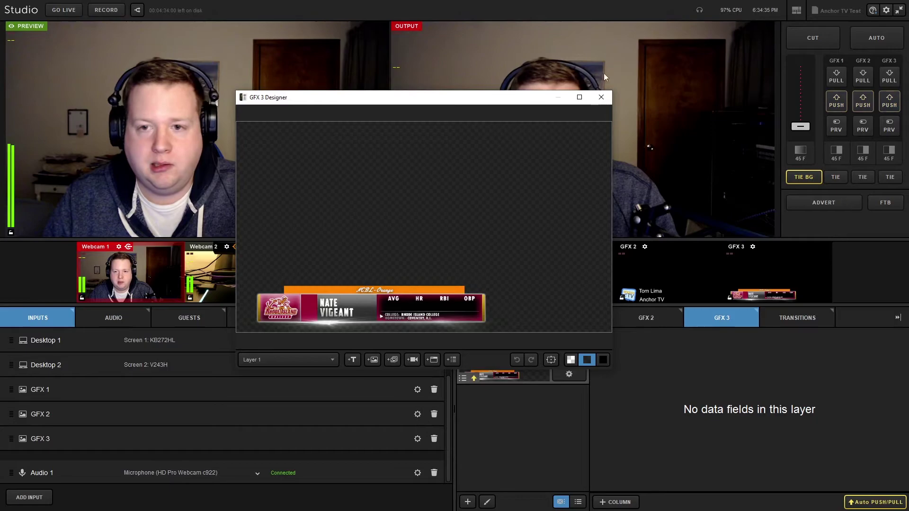
# - Close the GFX 3 designer and try pushing its player graphic onto the output
pyautogui.click(601, 97)
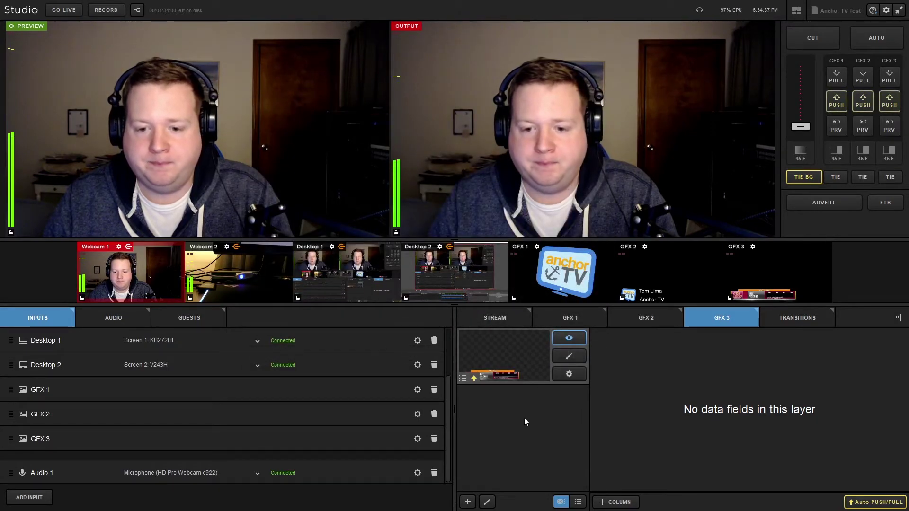
pyautogui.click(893, 104)
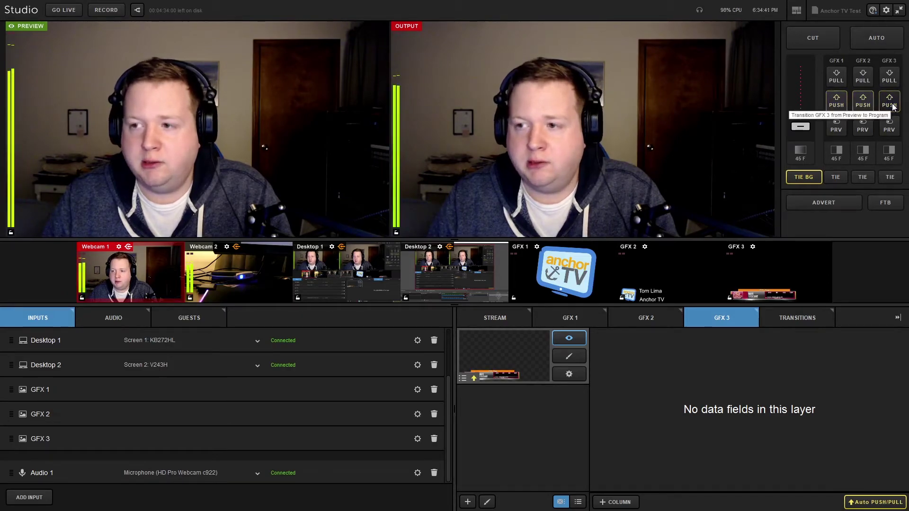
pyautogui.click(892, 101)
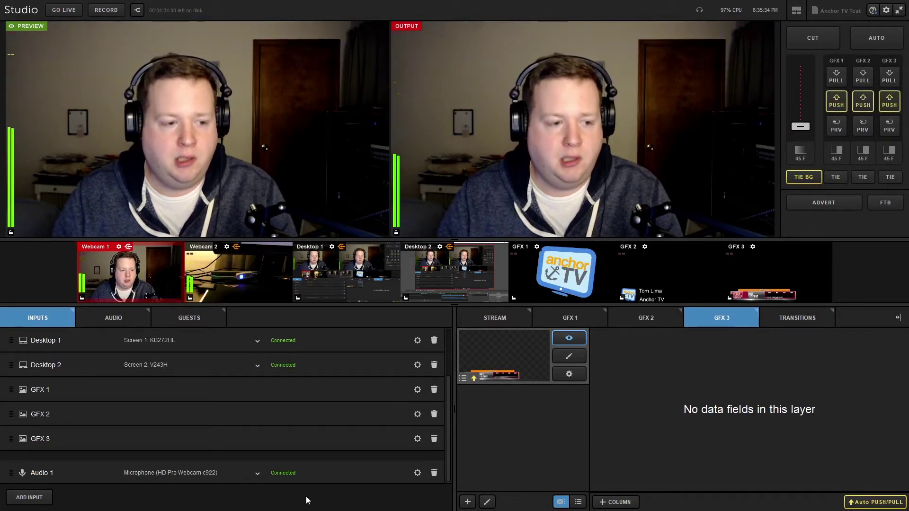
# - Review the stream settings, the guest invitation, the input list and the audio mixer
pyautogui.click(490, 313)
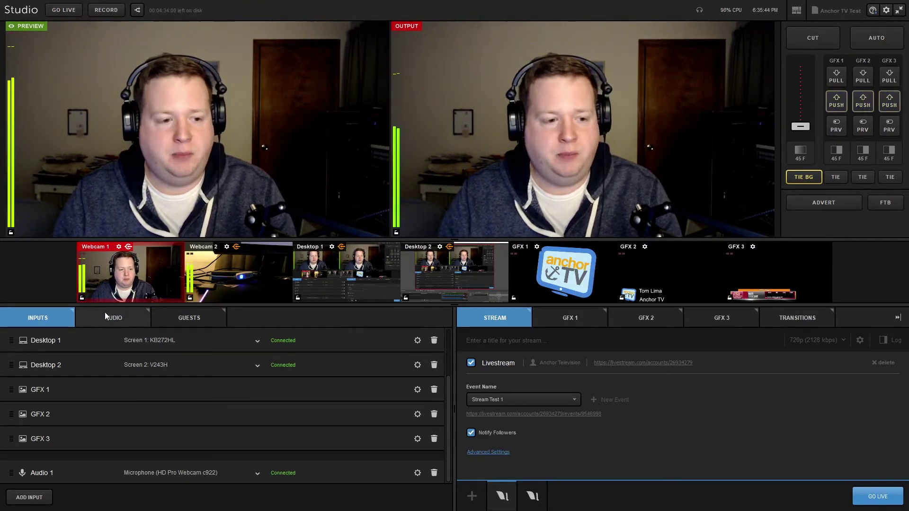
pyautogui.click(180, 319)
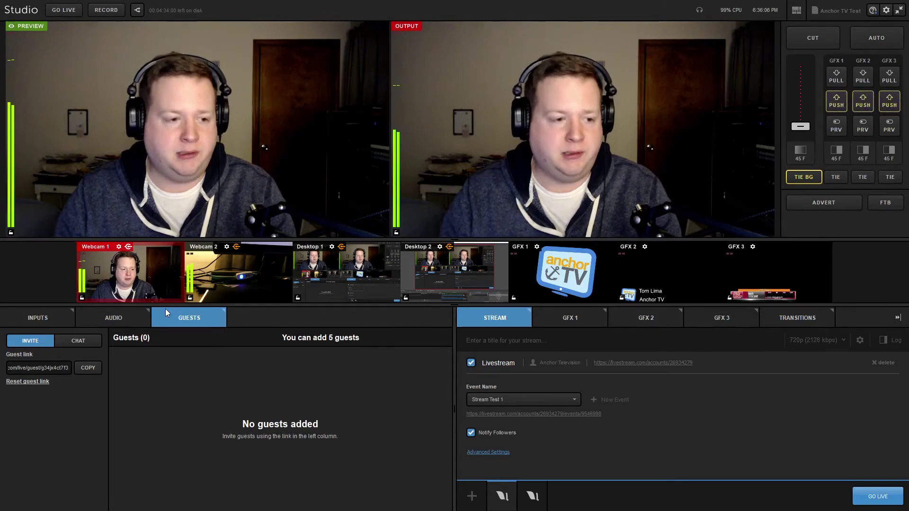
pyautogui.click(52, 318)
pyautogui.click(131, 316)
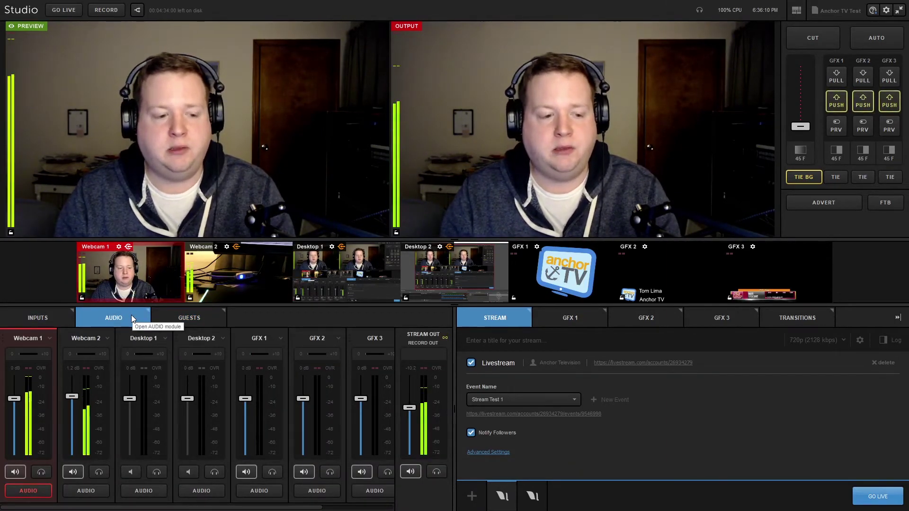
# - View the layers of GFX 1, 2 and 3, and push the GFX 2 lower third onto the output and pull it off again
pyautogui.click(601, 323)
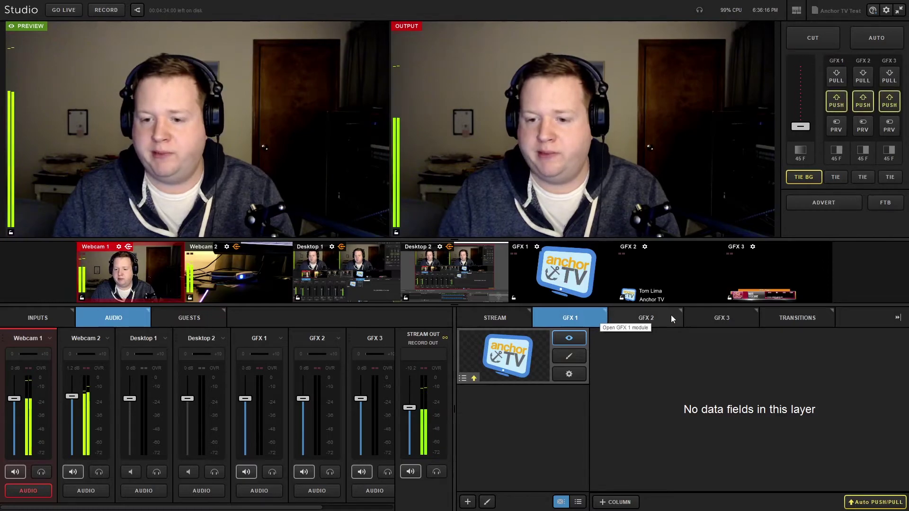
pyautogui.click(649, 325)
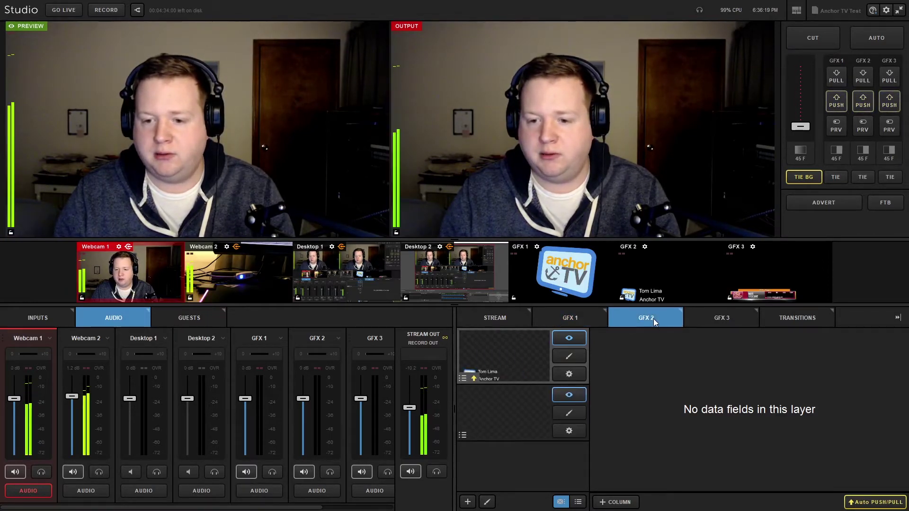
pyautogui.click(717, 321)
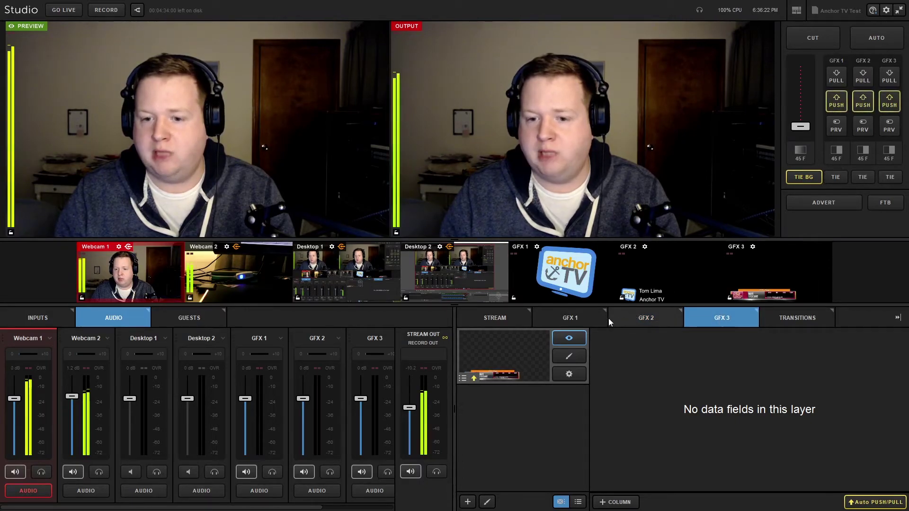
pyautogui.click(681, 316)
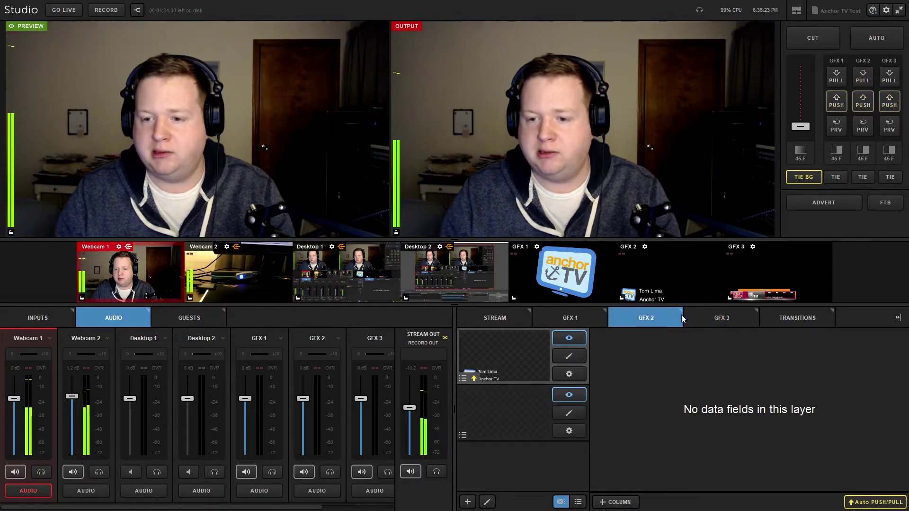
pyautogui.click(862, 105)
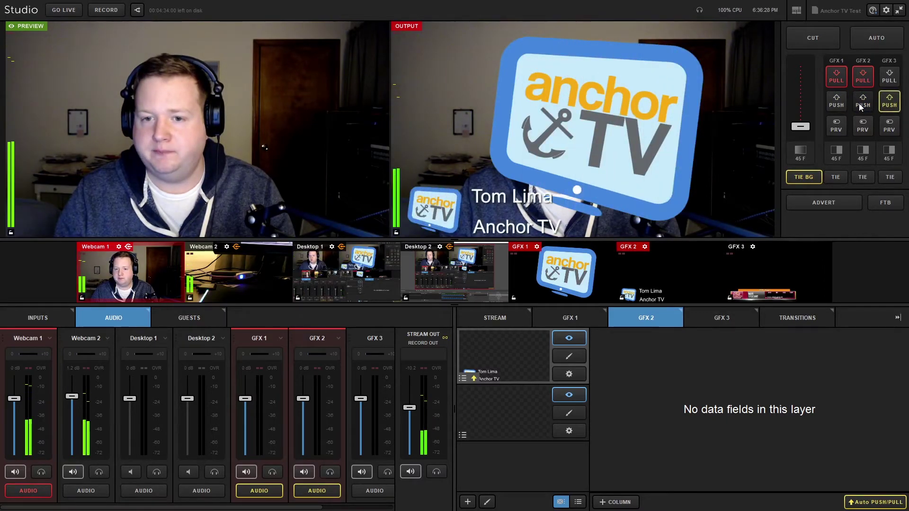
pyautogui.click(863, 77)
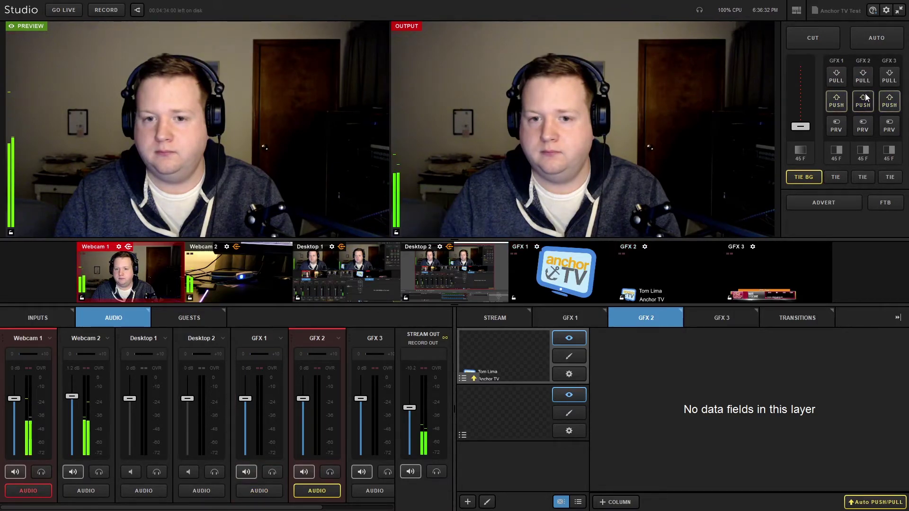
# - Push the GFX 3 player graphic onto the output and pull it off again
pyautogui.click(720, 318)
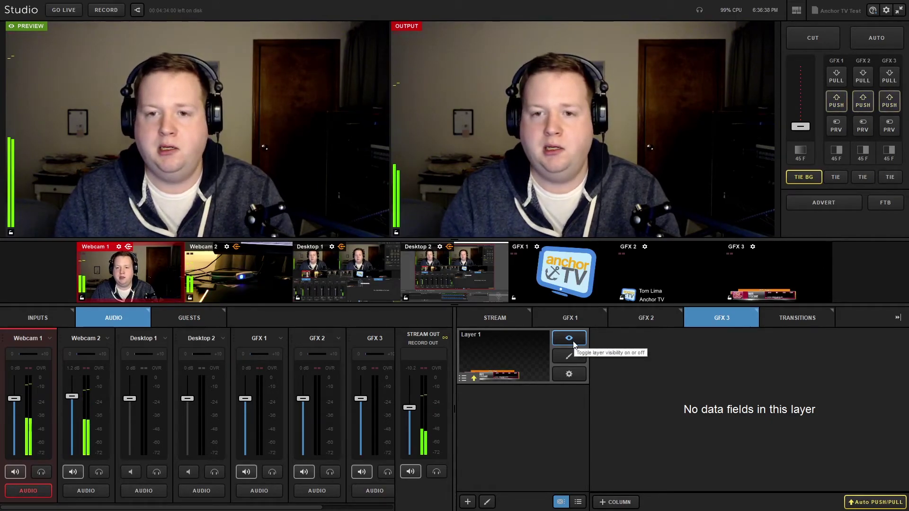
pyautogui.click(890, 106)
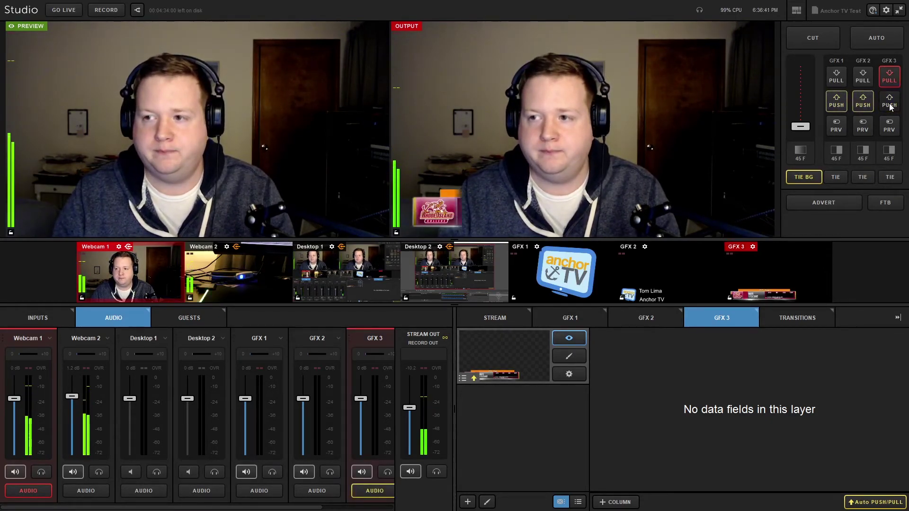
pyautogui.click(890, 79)
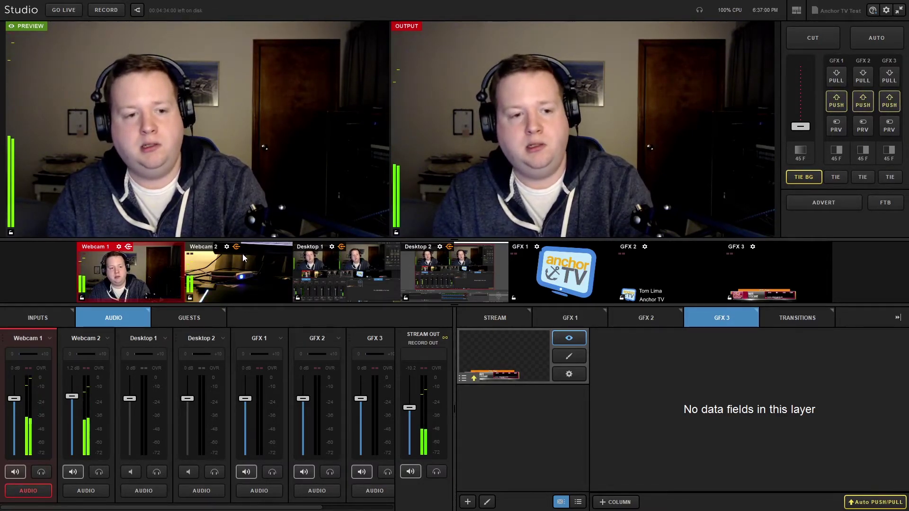
# - Switch the output directly to Webcam 2 and back to Webcam 1
pyautogui.click(243, 254)
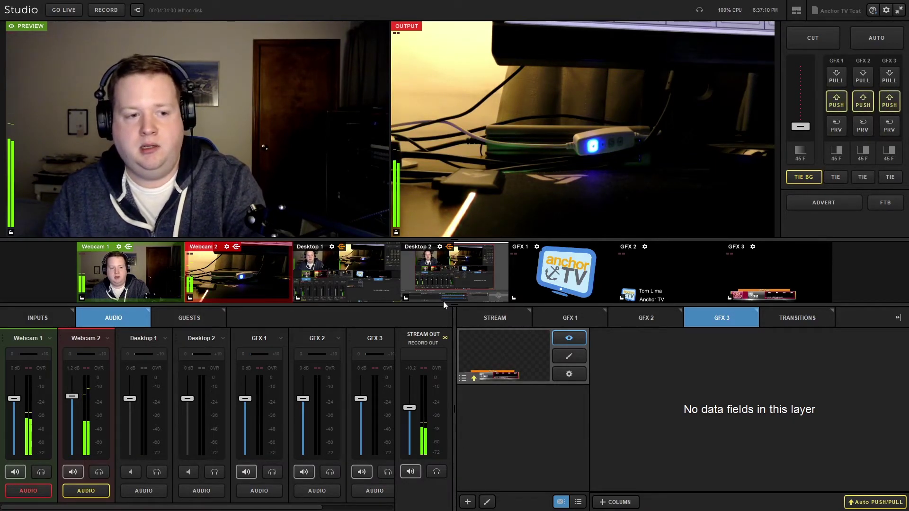
pyautogui.doubleClick(178, 265)
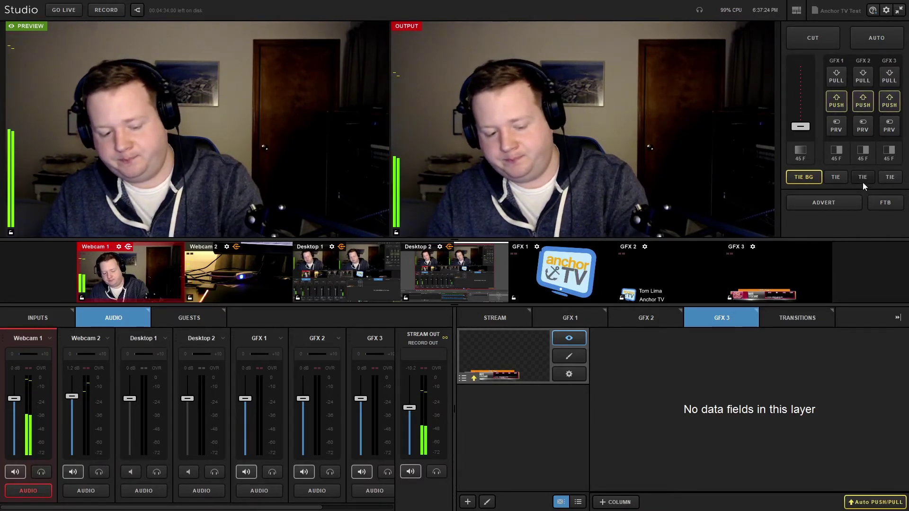
# - Load Webcam 2 into the preview and swap it with the output and back, first with an Auto transition and again with Cut
pyautogui.press('2')
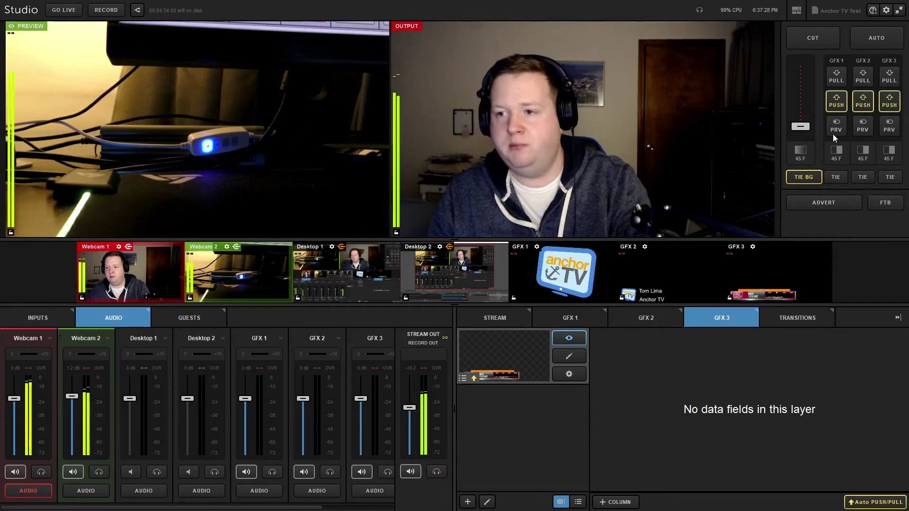
pyautogui.click(878, 40)
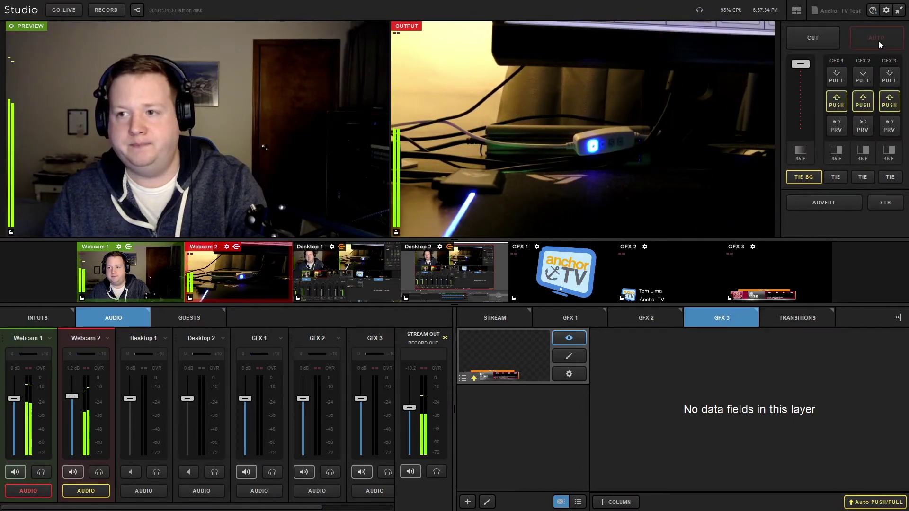
pyautogui.click(879, 40)
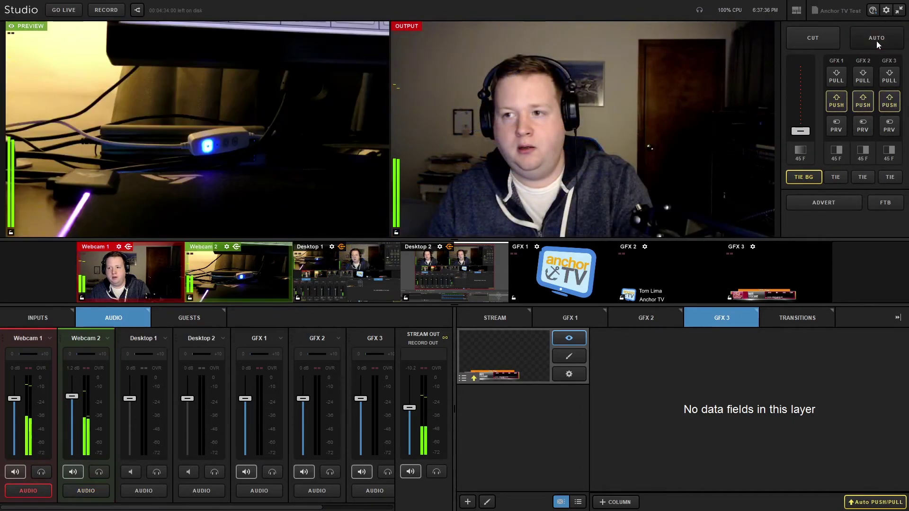
pyautogui.click(810, 41)
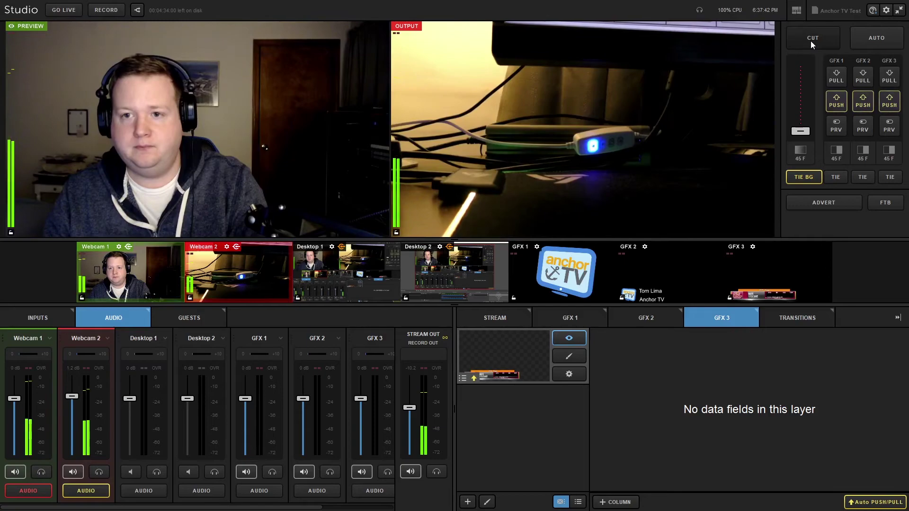
pyautogui.click(810, 41)
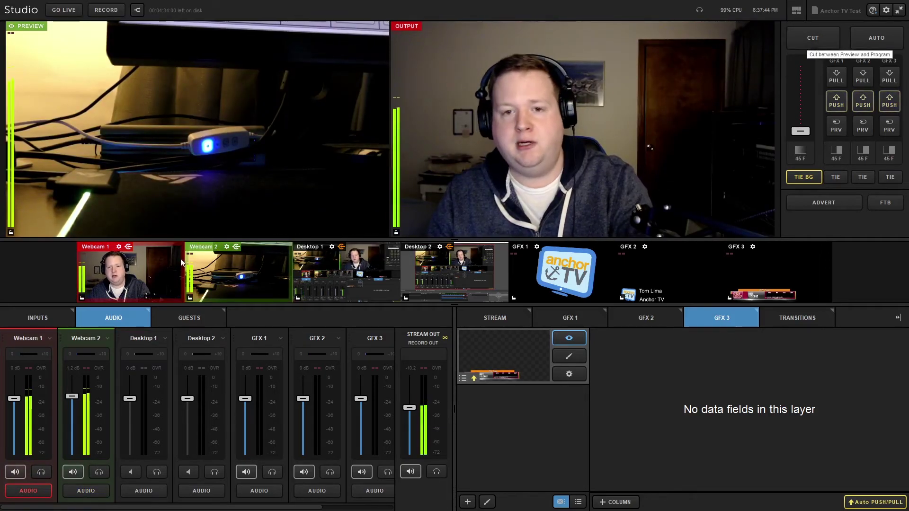
# - Send Desktop 1 to the output, return to Webcam 1, and switch the output to Webcam 2
pyautogui.doubleClick(357, 268)
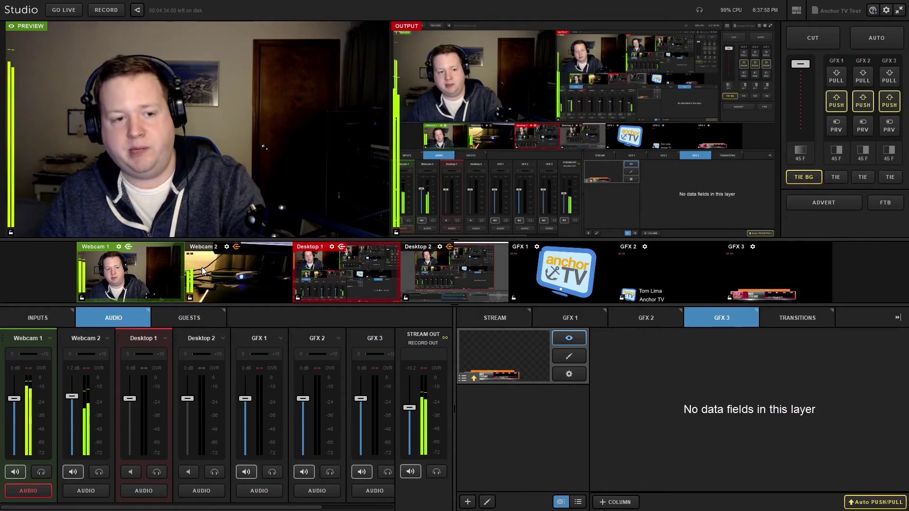
pyautogui.press('space')
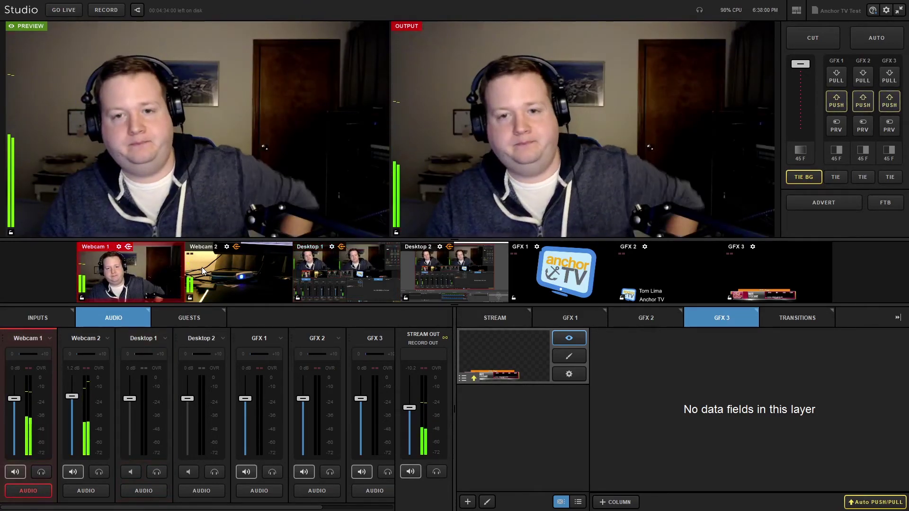
pyautogui.doubleClick(202, 267)
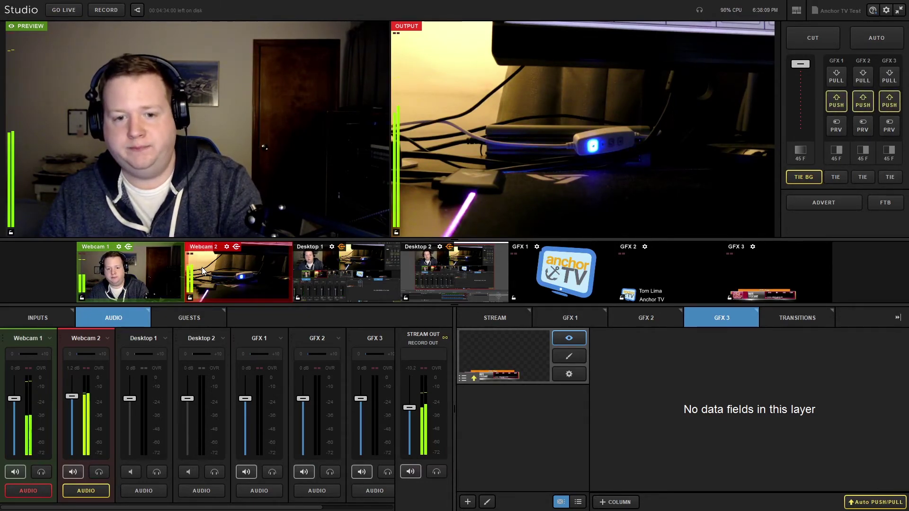
pyautogui.press('4')
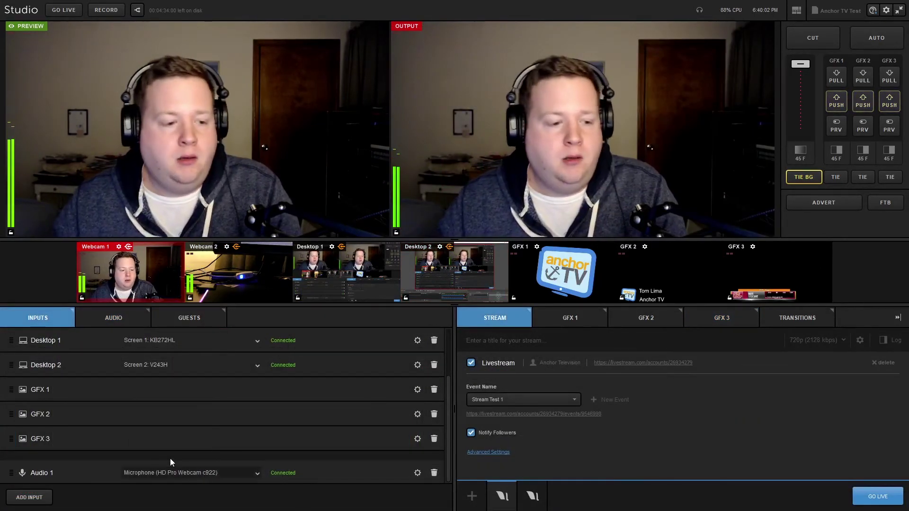
# - Examine the Remote and Media options for adding an input, and view the guest invitation before returning to the input list
pyautogui.click(29, 498)
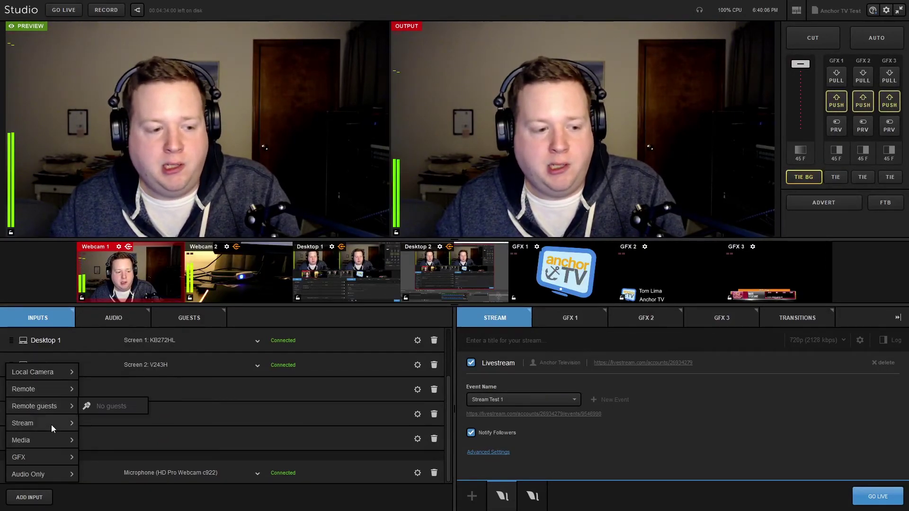
pyautogui.moveTo(62, 390)
pyautogui.moveTo(62, 440)
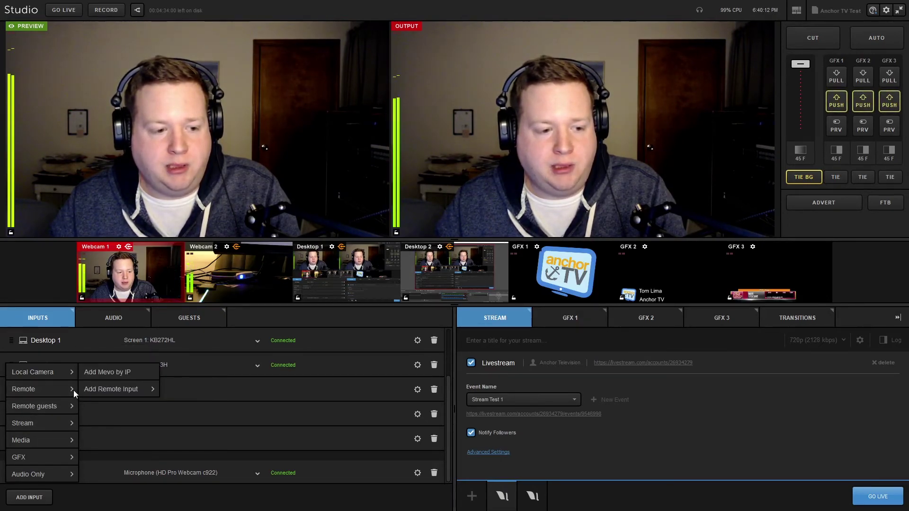
pyautogui.moveTo(125, 393)
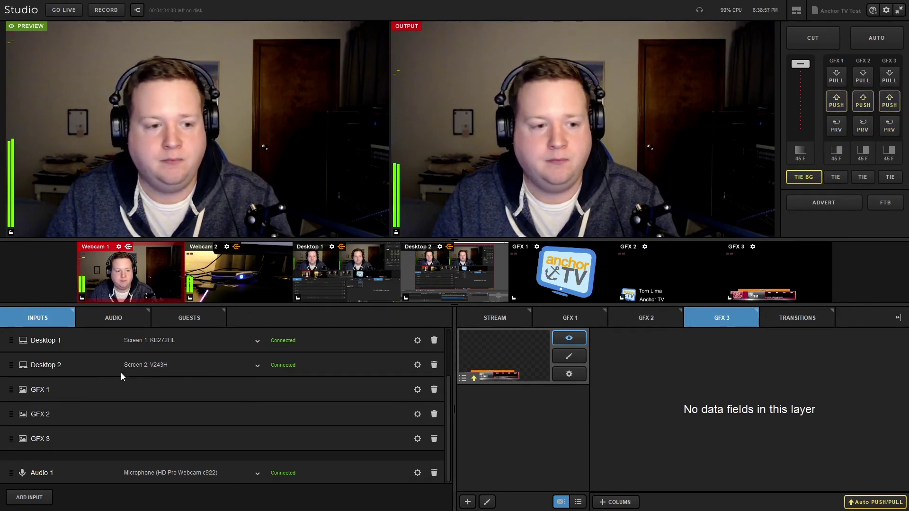
pyautogui.click(188, 319)
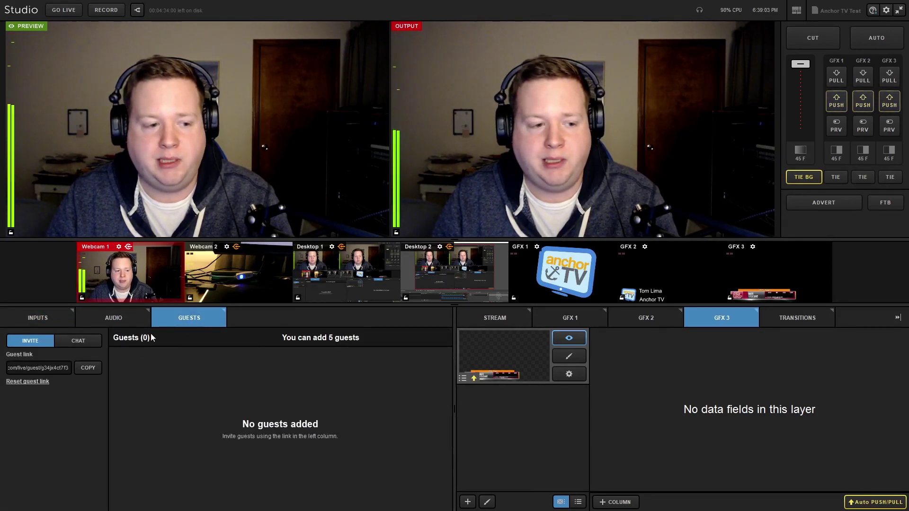
pyautogui.click(46, 314)
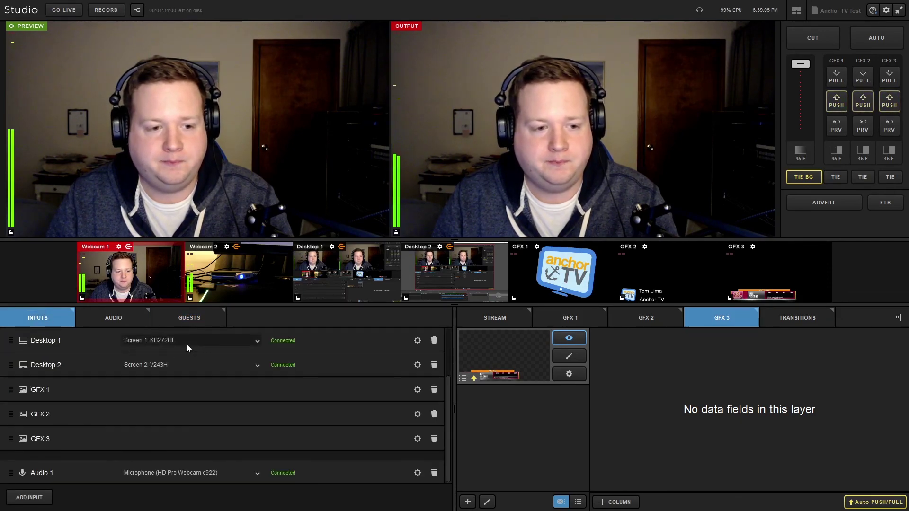